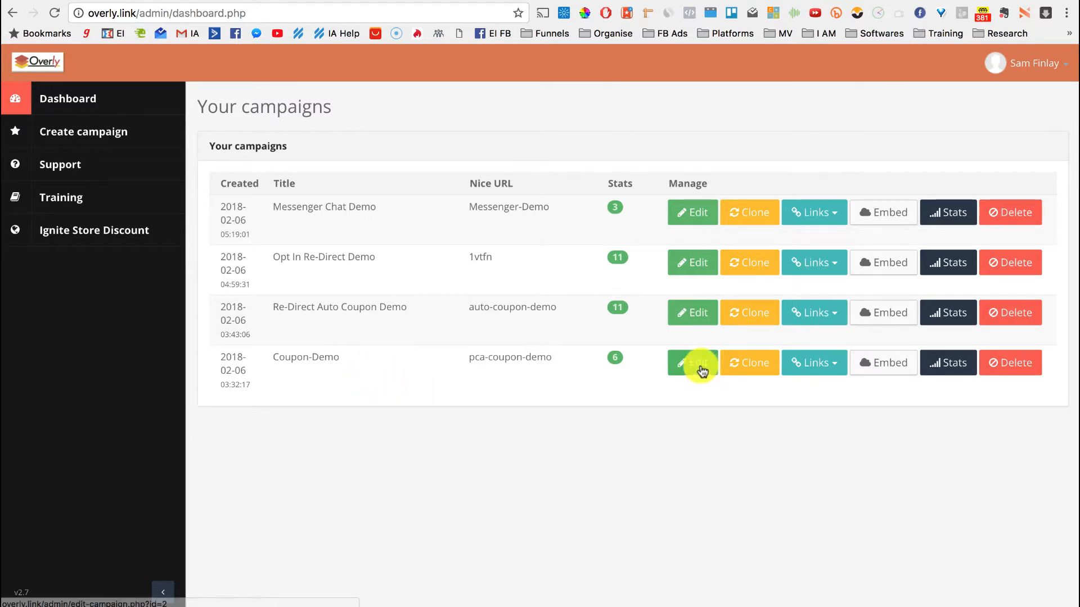
Show the link options on the Coupon-Demo campaign's dashboard row
left_click(824, 369)
View the Coupon-Demo live page with its red WELCOME-20-OFF bar in a new window, muted, then return to the dashboard
left_click(819, 415)
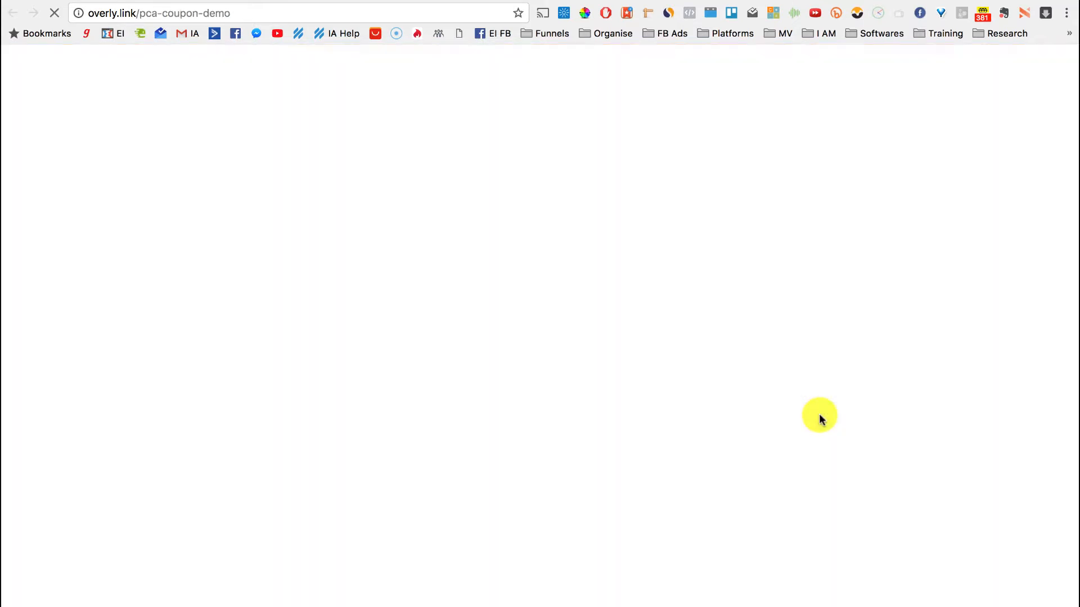
key("XF86AudioMute")
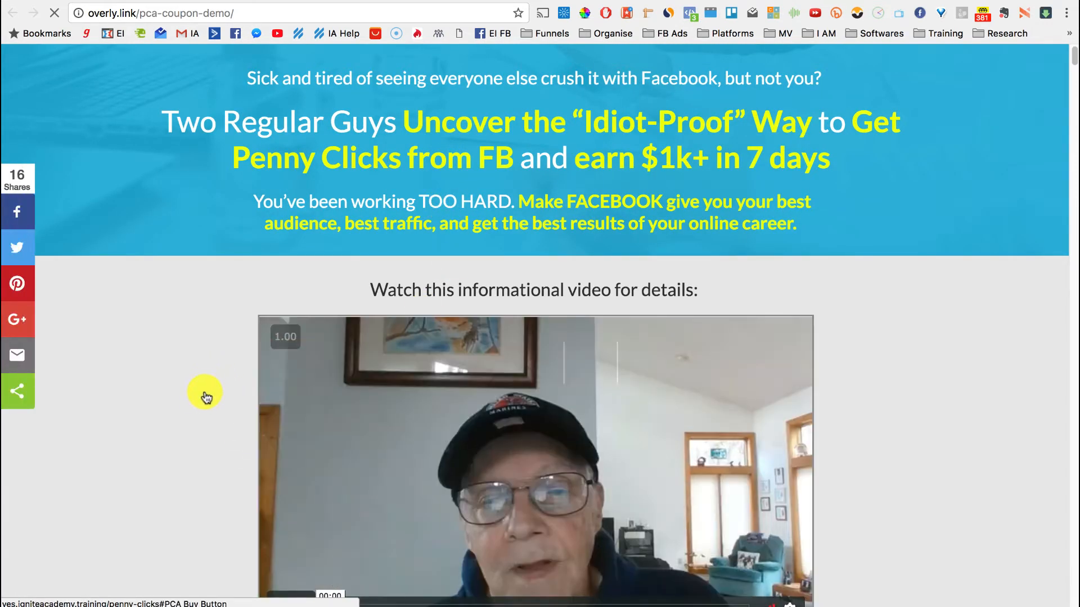
scroll(208, 349, "down", 6)
scroll(230, 188, "up", 6)
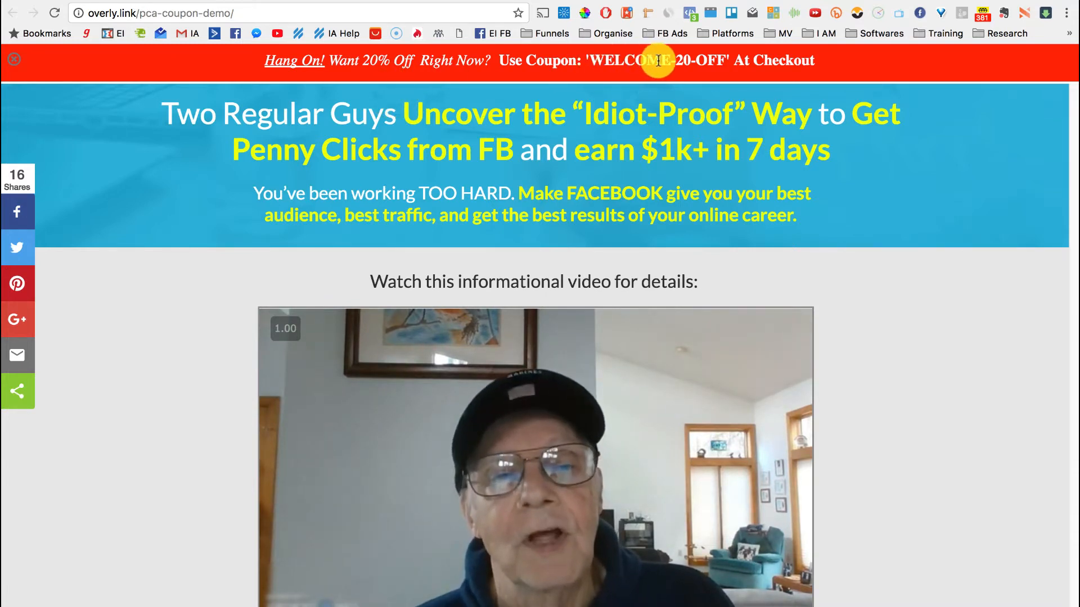
mouse_move(296, 369)
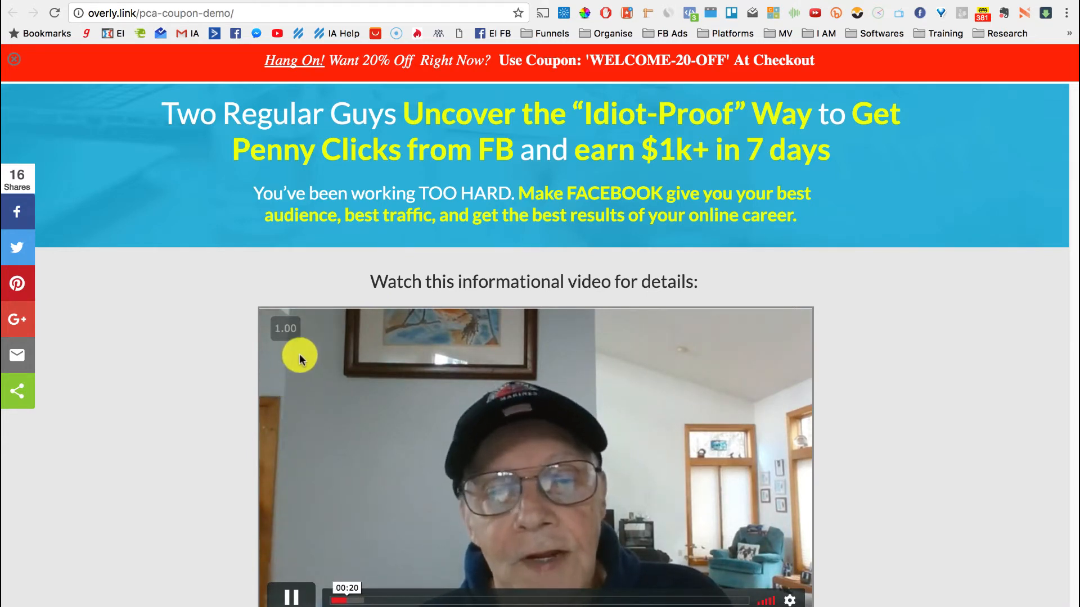
mouse_move(287, 326)
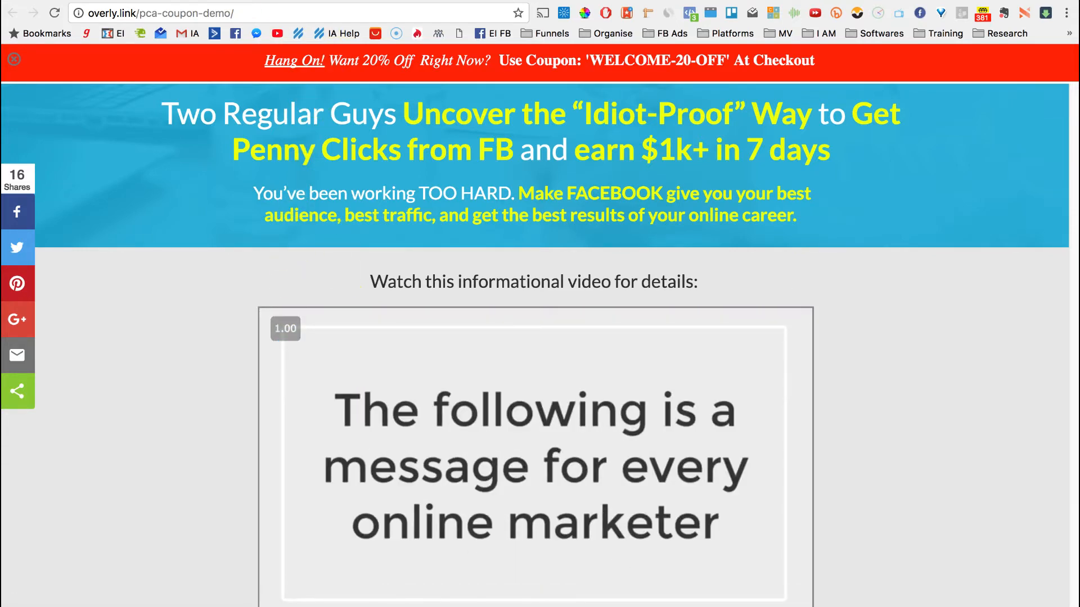
left_click(144, 0)
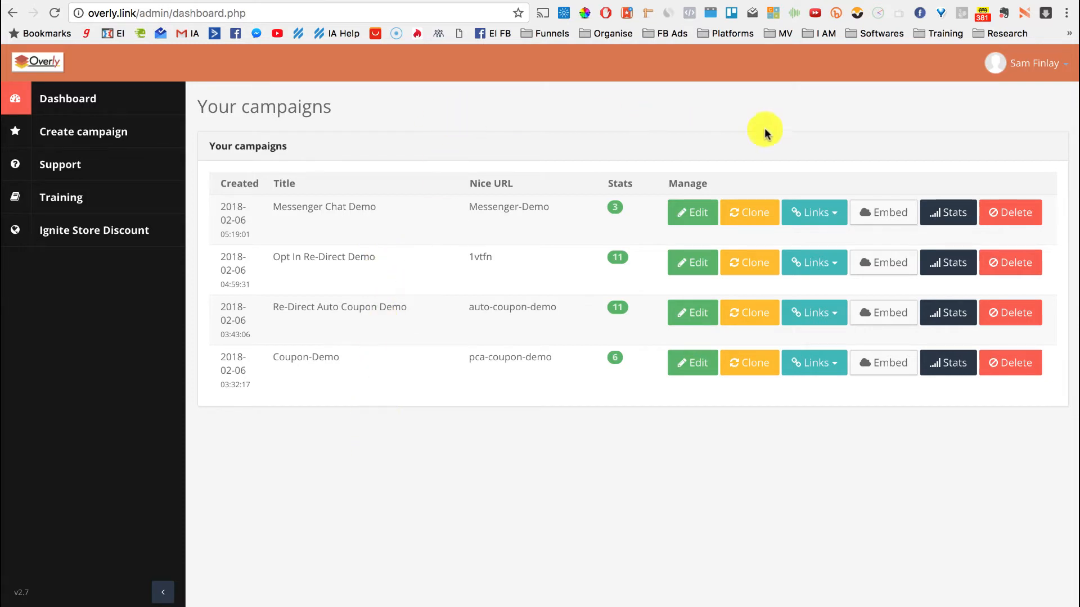
Create a new campaign with the title Coupon-Demo
left_click(103, 135)
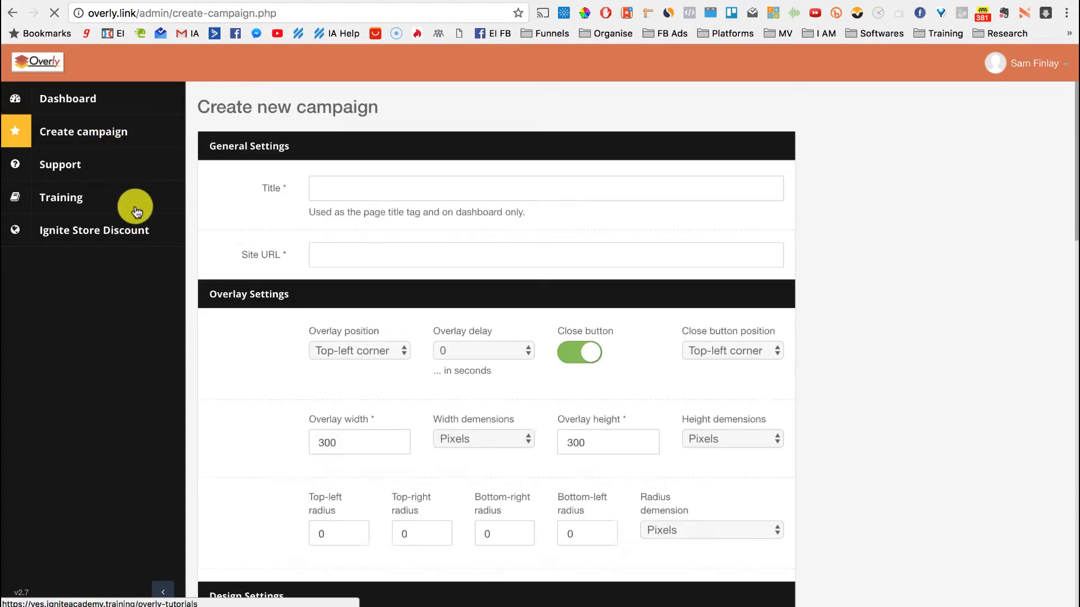
left_click(369, 194)
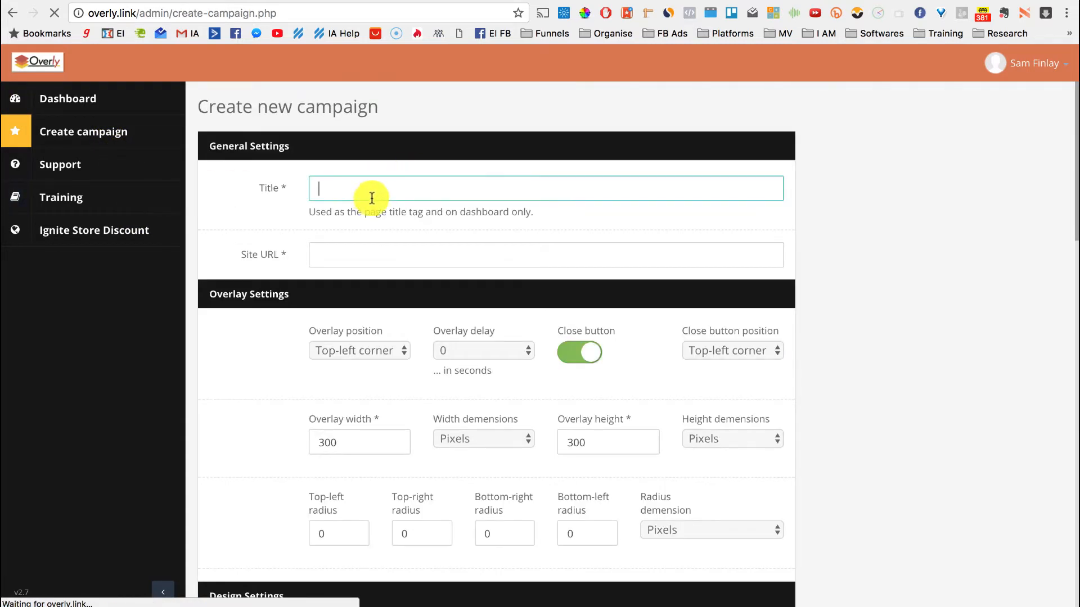
type("Coupon-Demo")
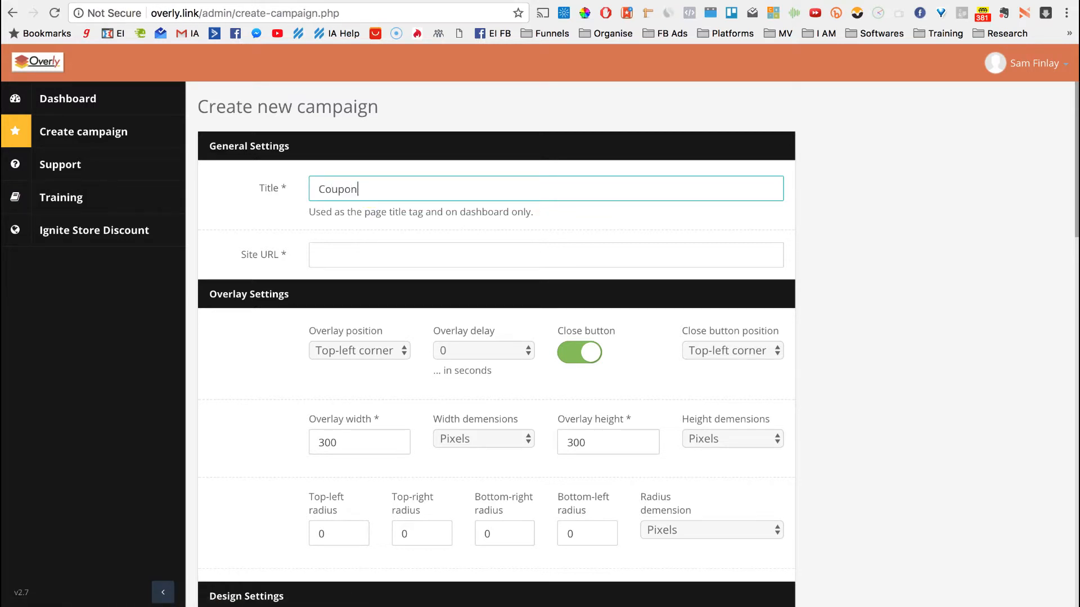
left_click(338, 249)
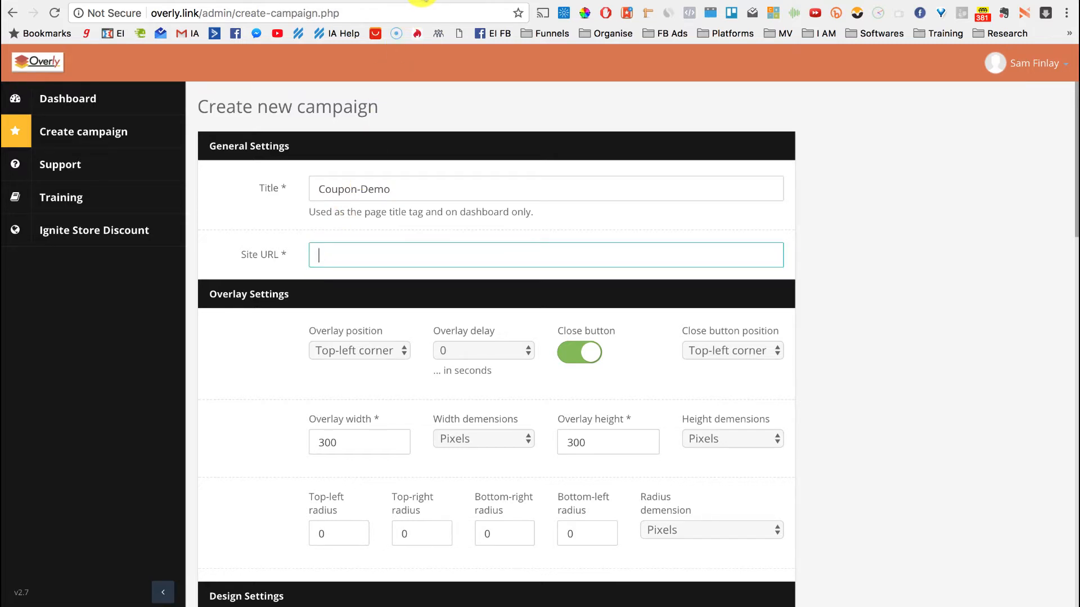
In Convertri, open the PinSpy [Evergreen] funnel
left_click(422, 0)
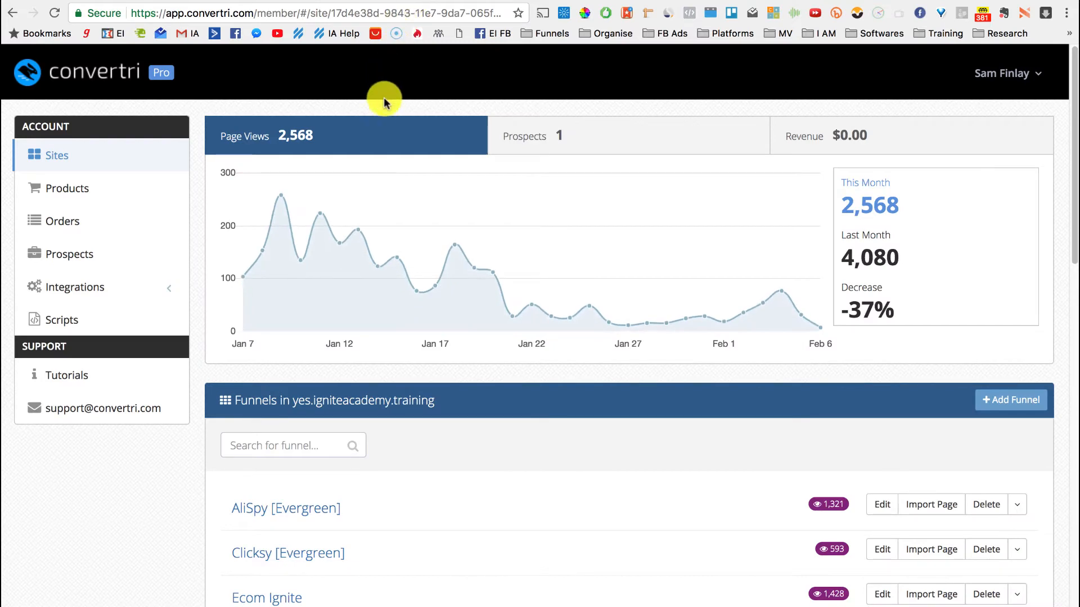
scroll(453, 539, "down", 5)
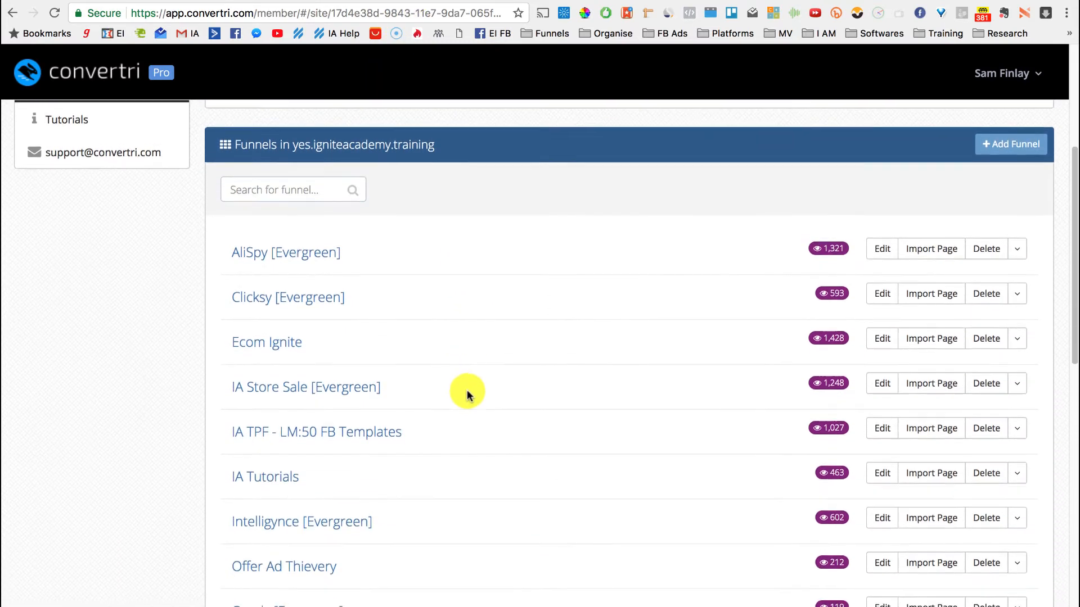
scroll(470, 343, "down", 1)
scroll(417, 489, "down", 3)
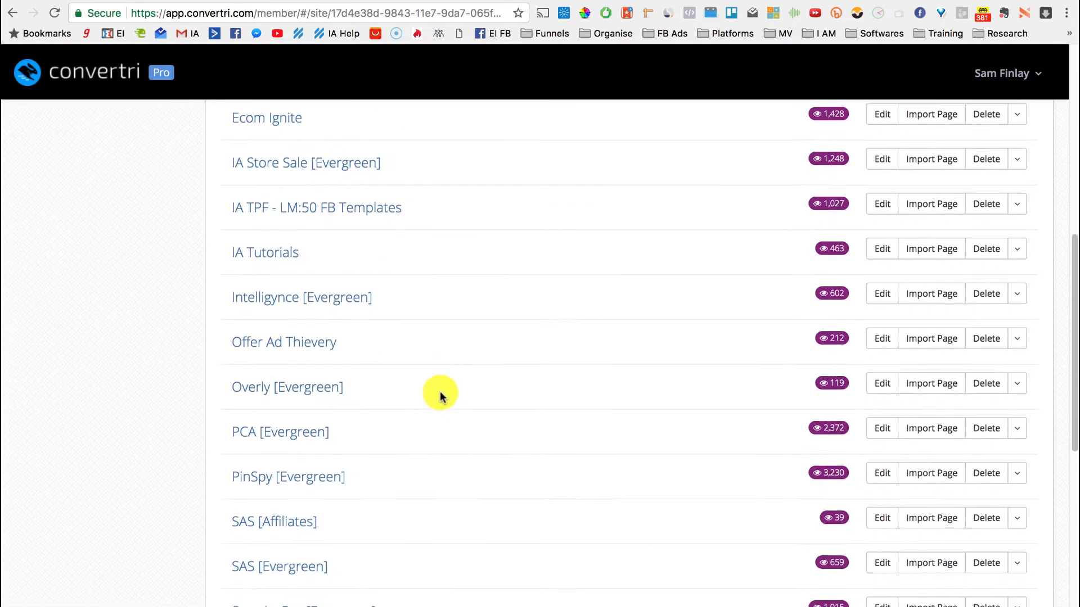
scroll(441, 396, "down", 5)
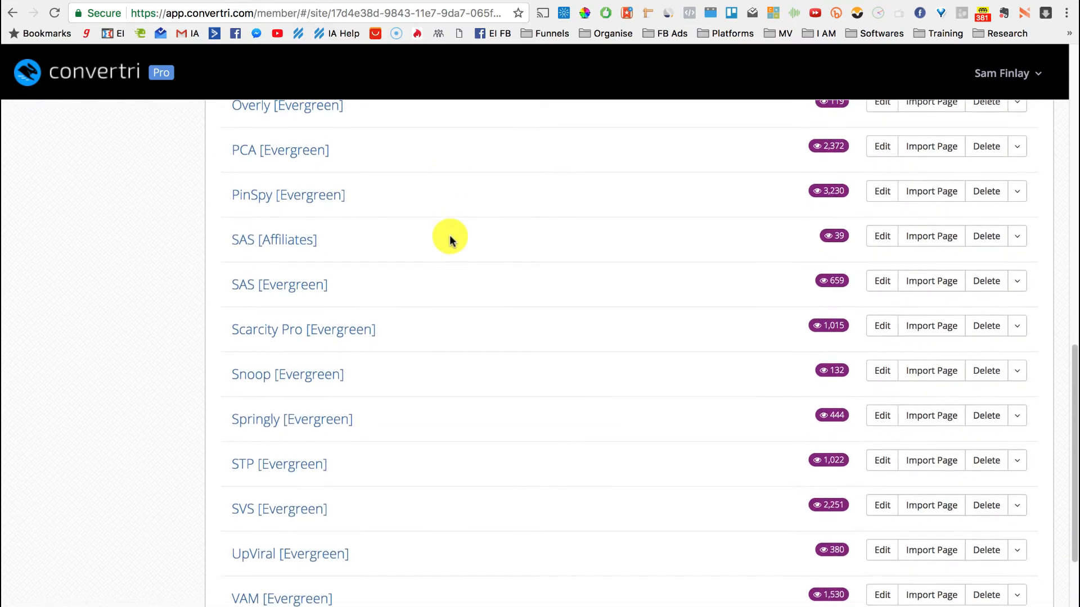
scroll(365, 219, "up", 2)
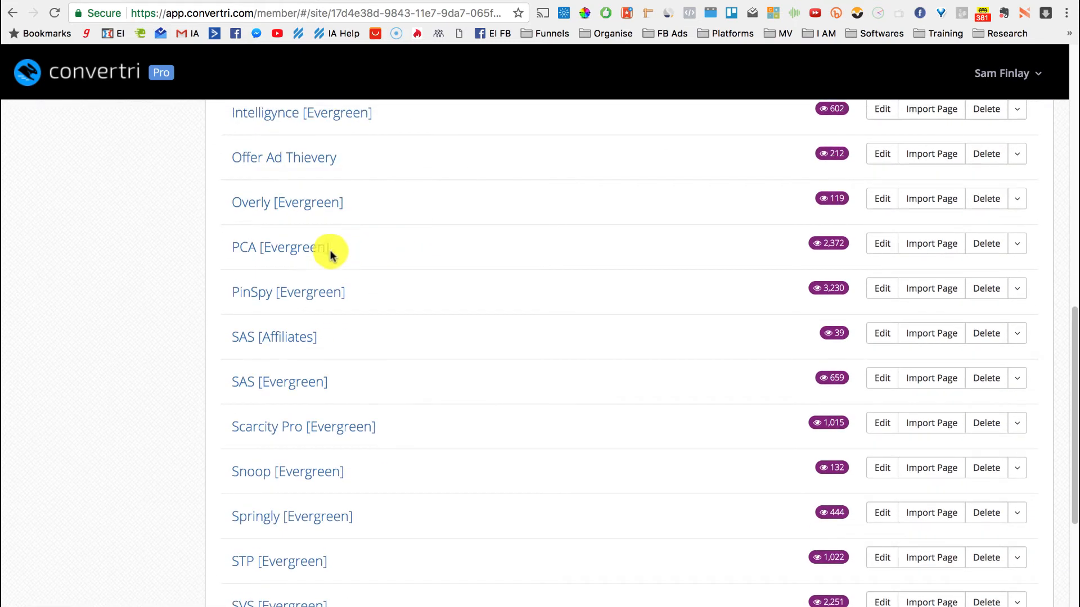
left_click(292, 293)
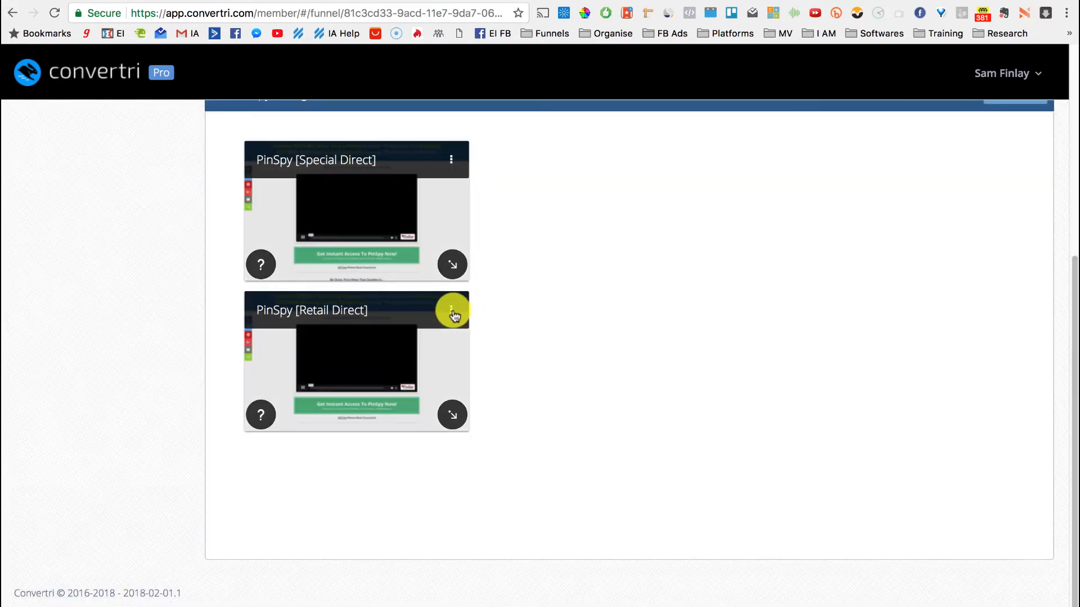
Copy the Retail Direct page's published link and return to the Overly form
left_click(451, 310)
left_click(391, 507)
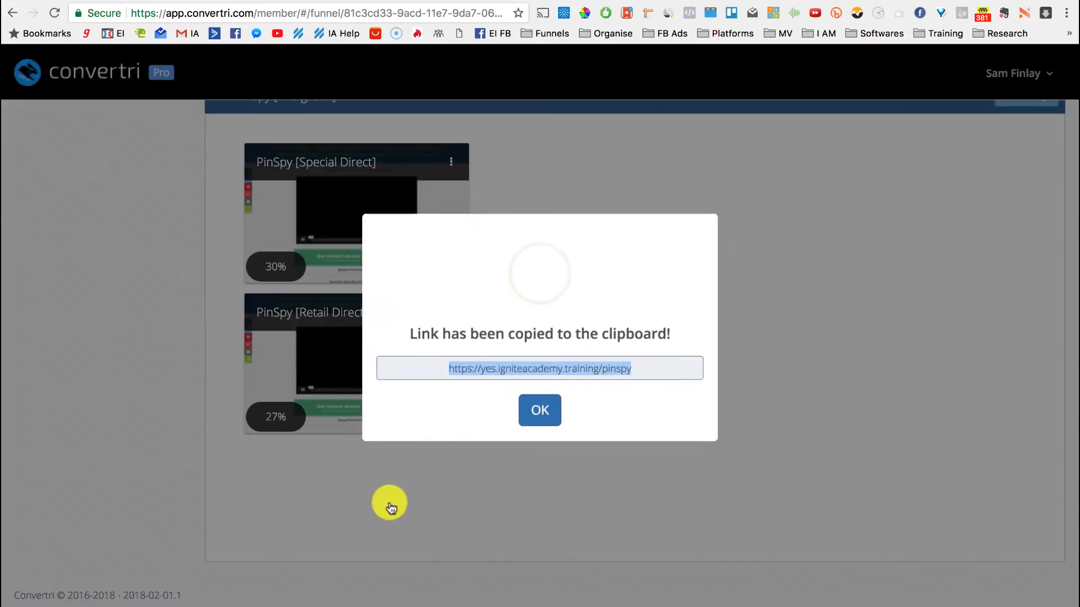
left_click(540, 410)
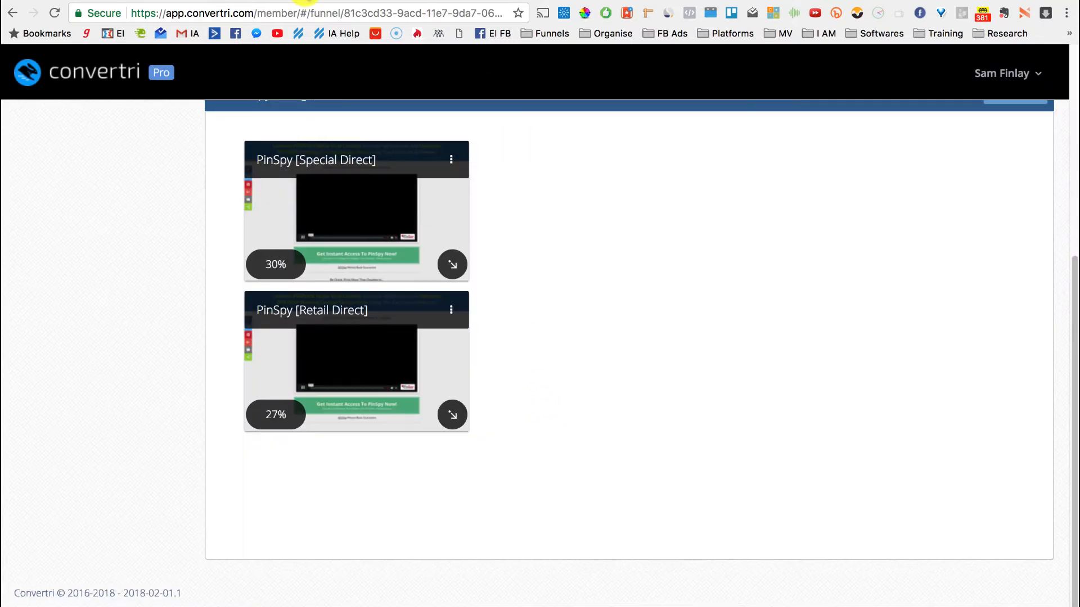
left_click(140, 0)
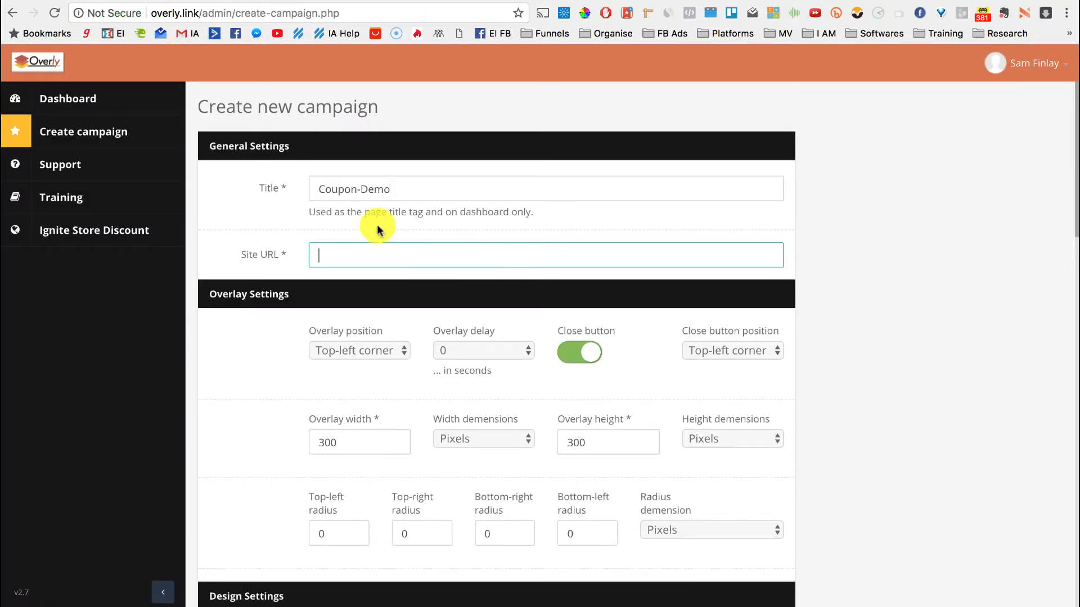
key("super+v")
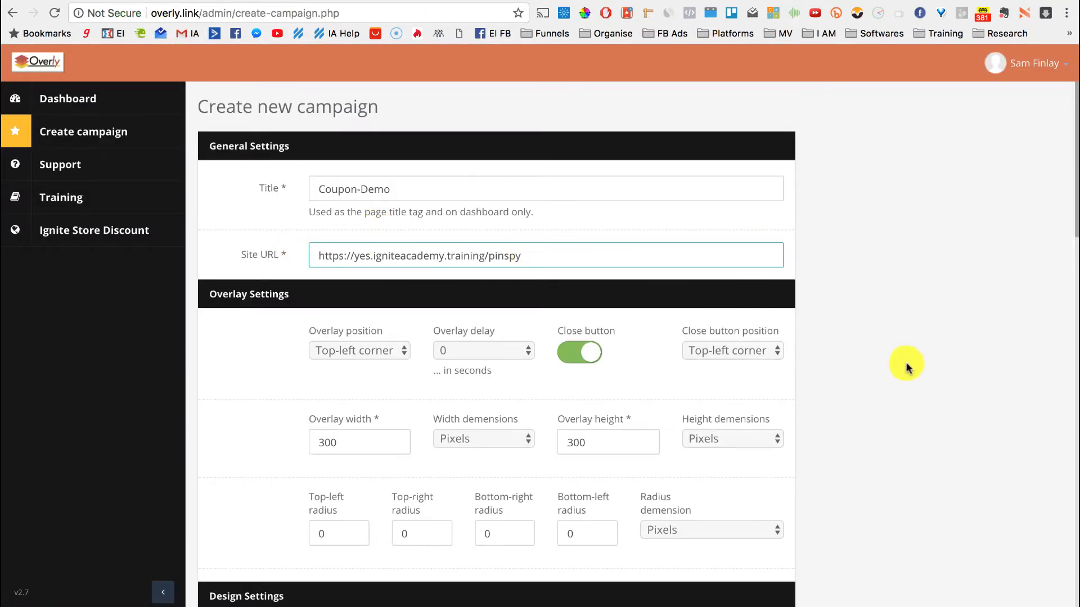
scroll(913, 355, "down", 3)
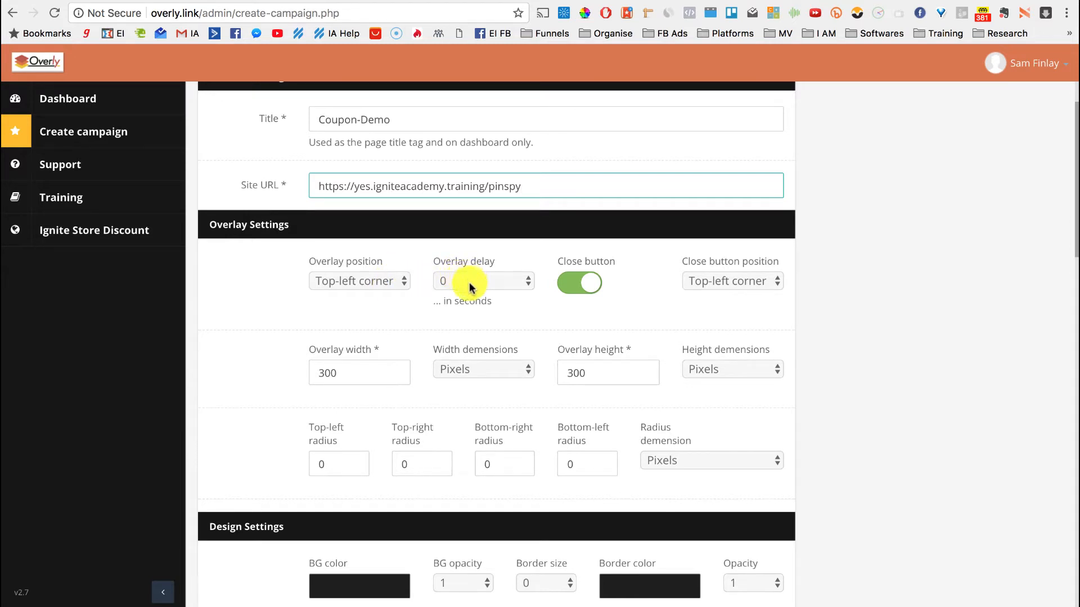
scroll(393, 325, "down", 1)
Set the overlay width to 2000 and the height to 50 pixels
double_click(362, 327)
type("2000")
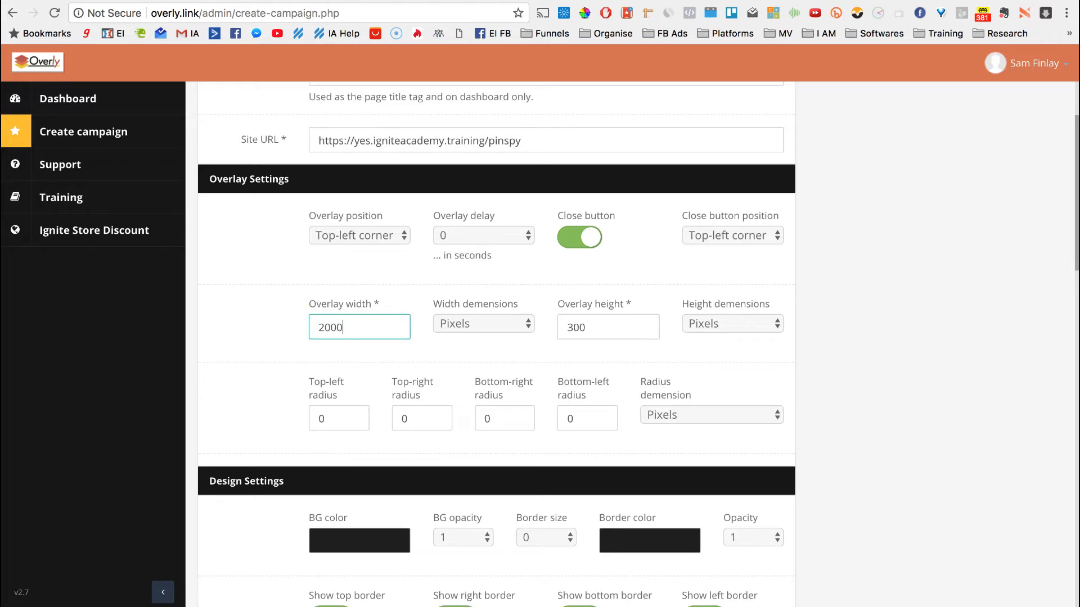
double_click(585, 327)
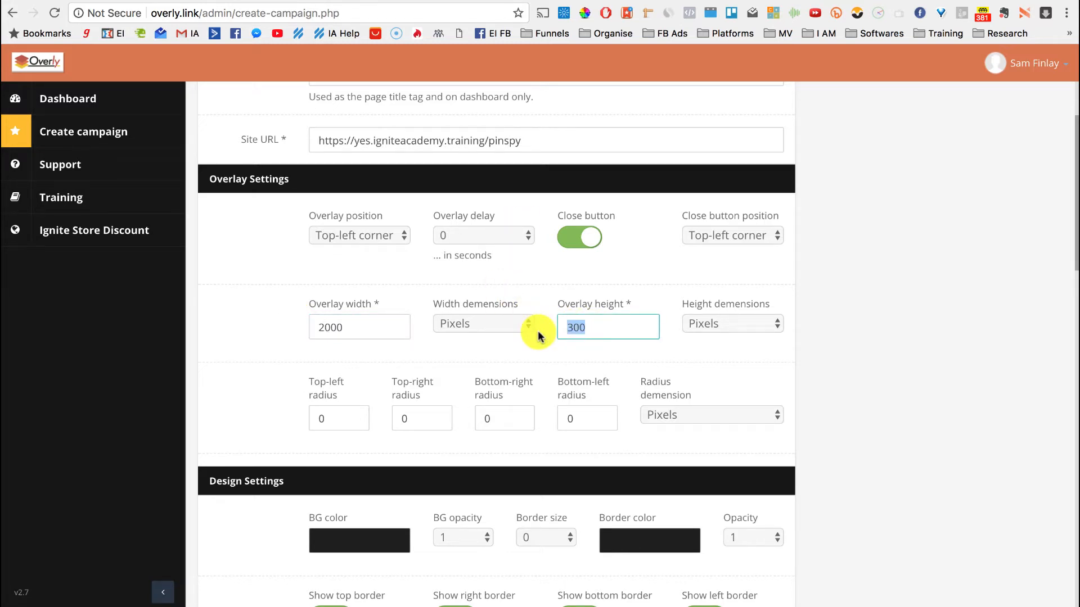
type("50")
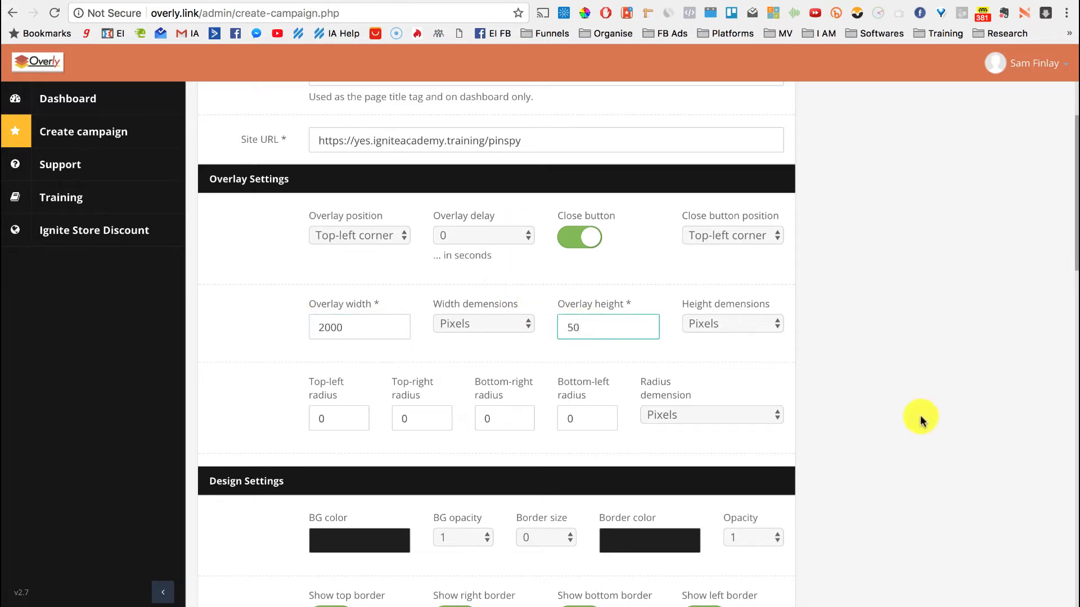
scroll(911, 446, "down", 5)
Set the border size to 3 and the border colour to grey #696969
scroll(943, 317, "down", 2)
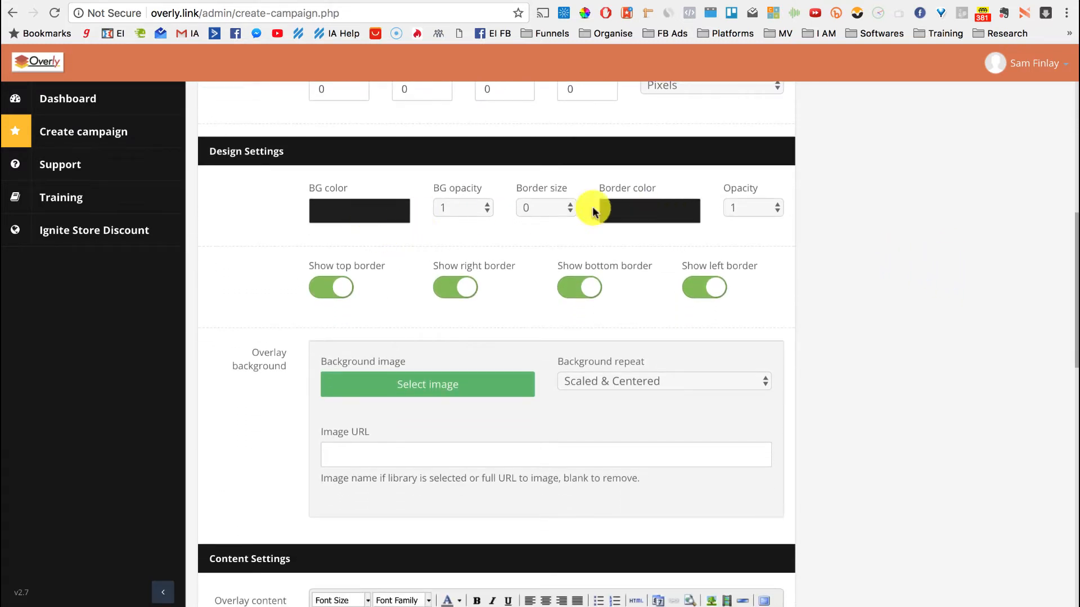
left_click(557, 210)
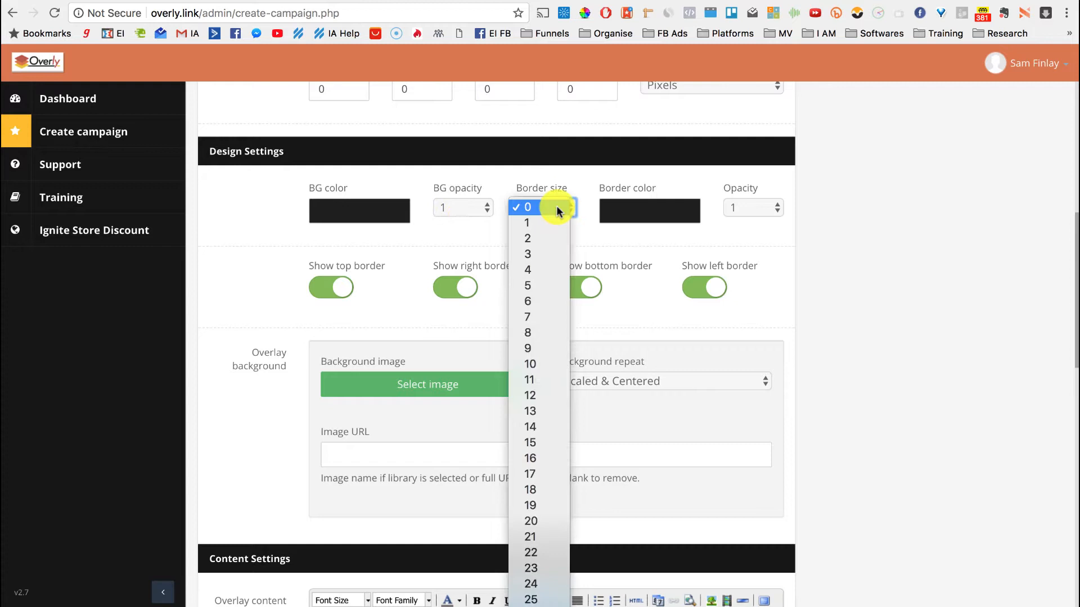
left_click(540, 254)
left_click(630, 213)
left_click_drag(634, 308, 604, 301)
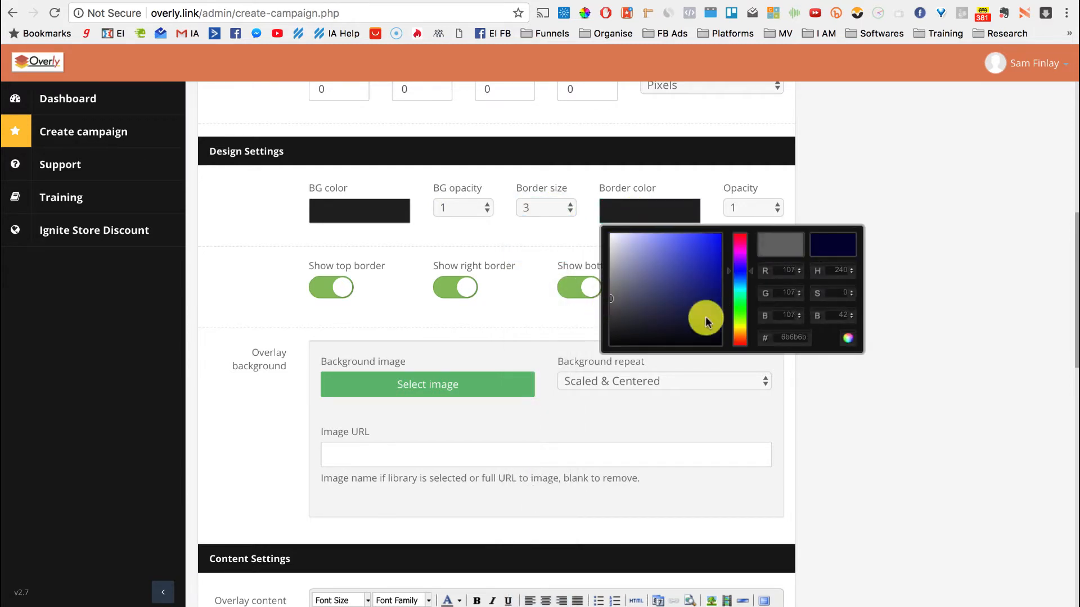
left_click(850, 338)
Turn off the top, right and left borders, keeping only the bottom edge
scroll(846, 343, "down", 2)
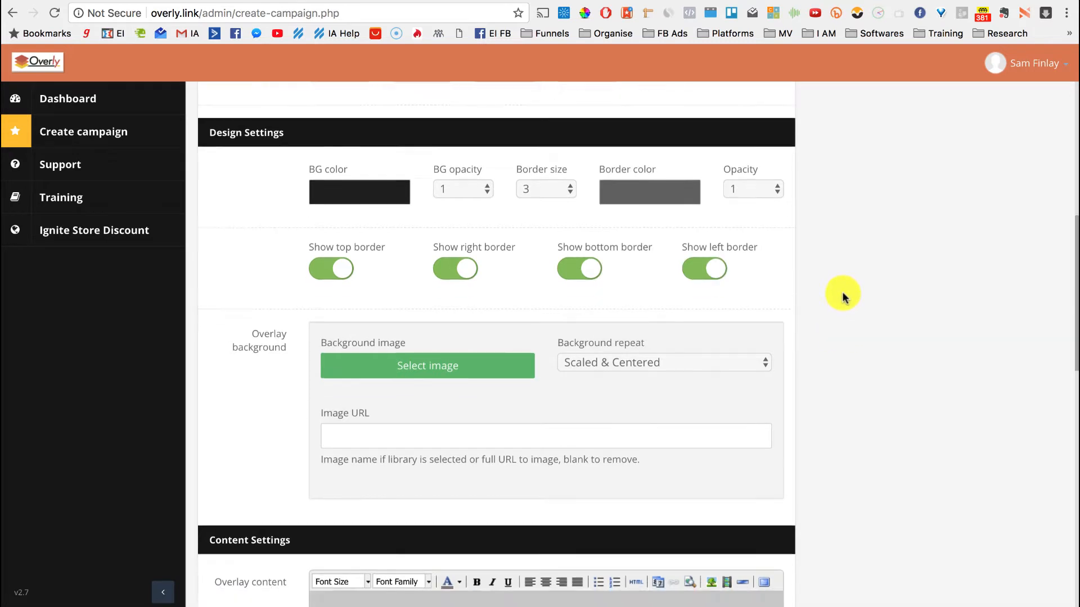
left_click(465, 243)
left_click(333, 243)
left_click(703, 245)
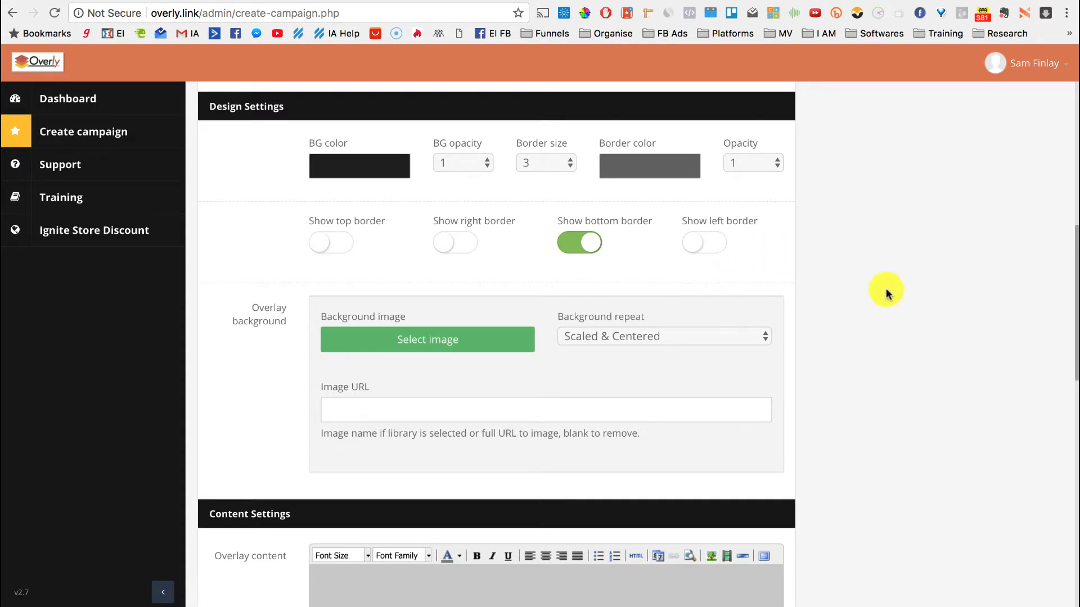
Make the bar's background a bright orange (#ff5100)
scroll(858, 320, "up", 1)
left_click(379, 181)
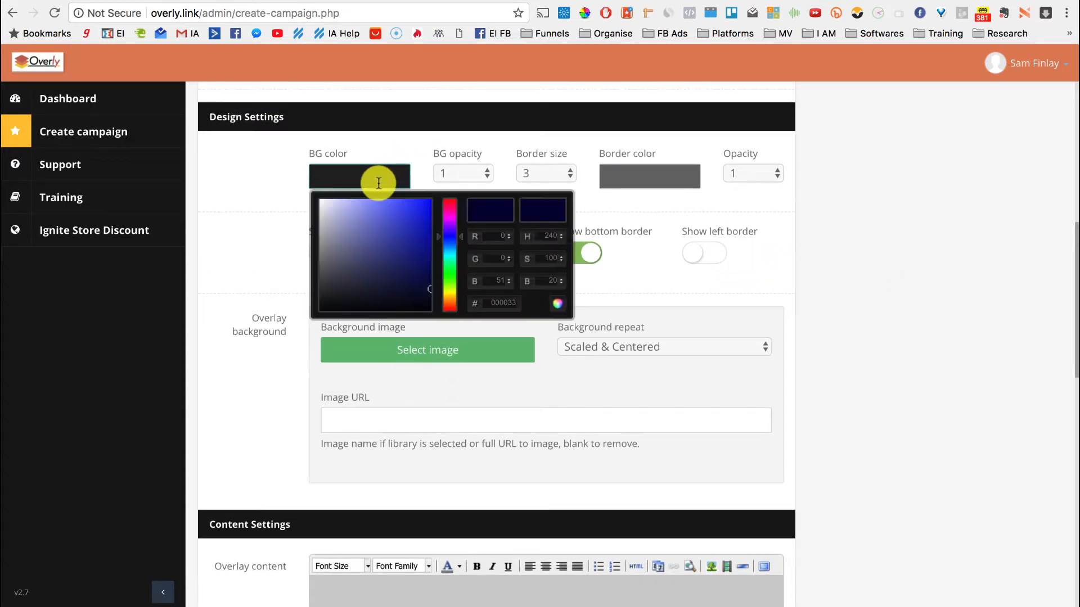
left_click(450, 304)
left_click_drag(450, 304, 452, 307)
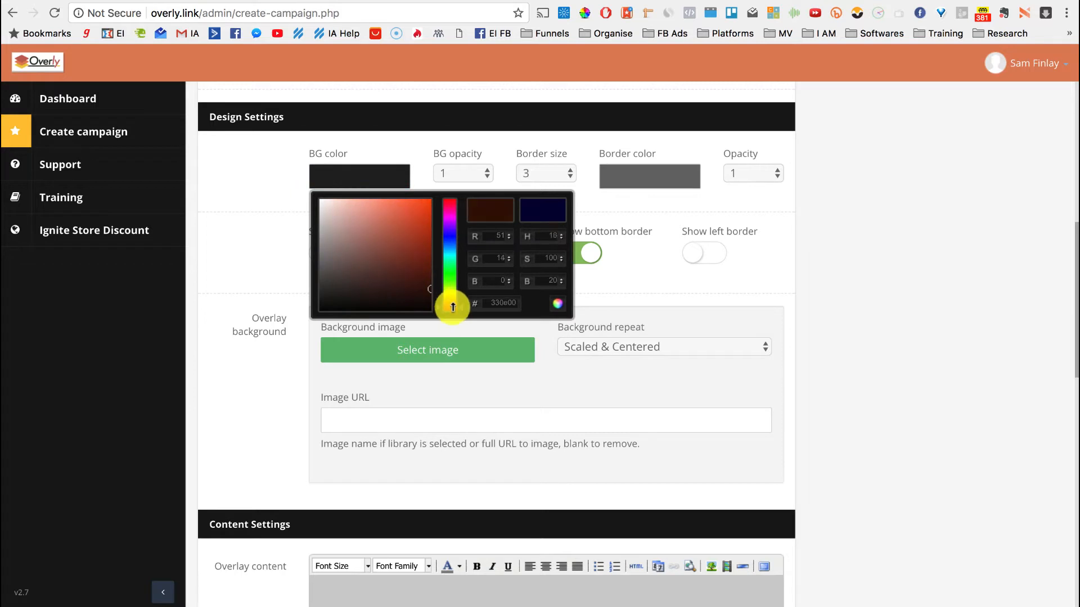
left_click(433, 198)
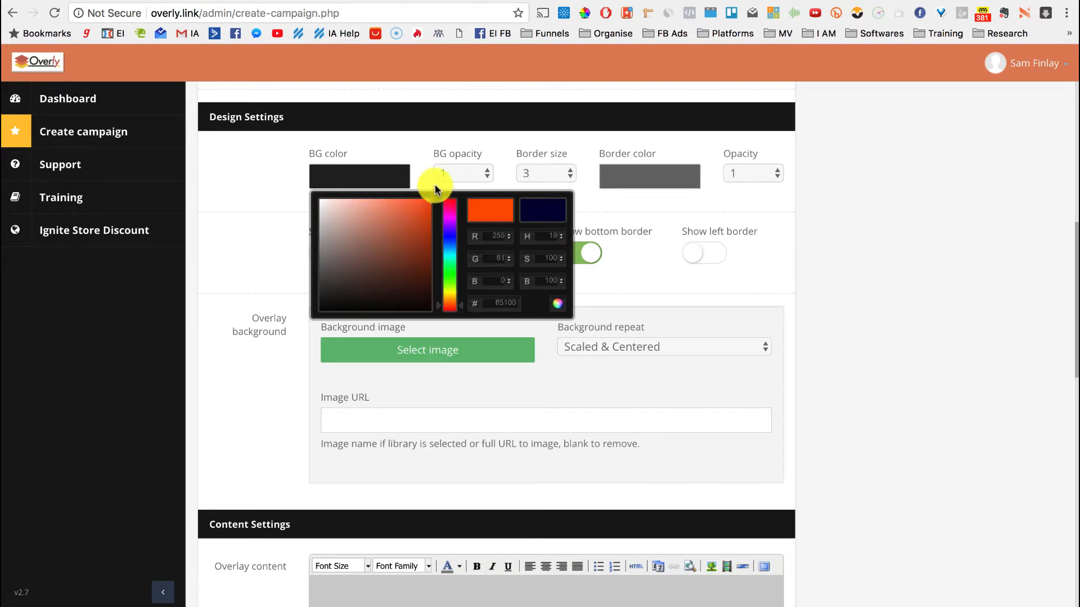
left_click(557, 303)
scroll(877, 360, "down", 2)
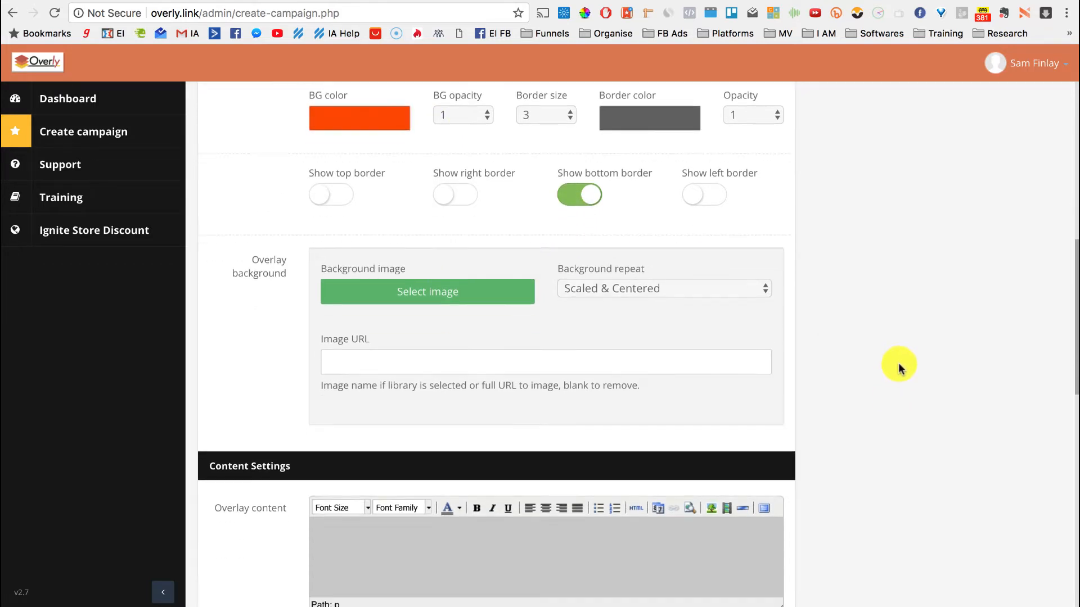
left_click(413, 285)
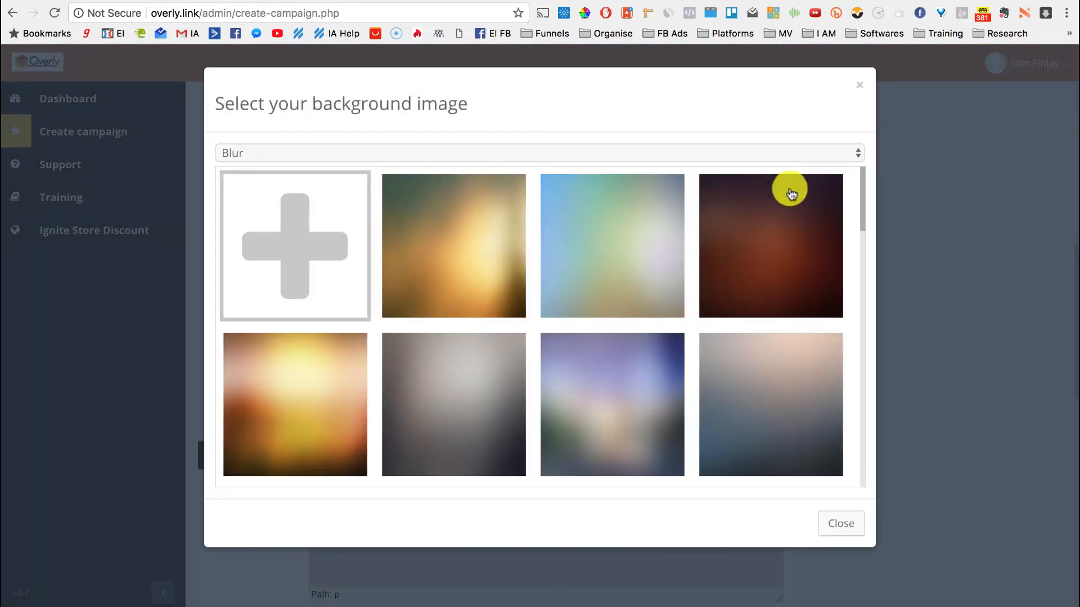
left_click(662, 150)
left_click(647, 184)
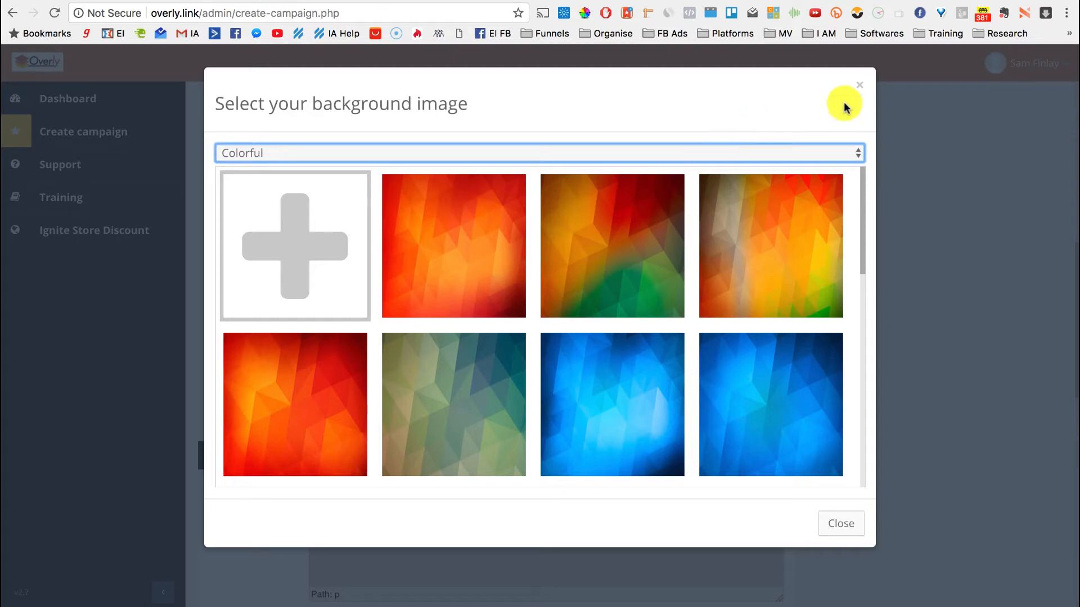
left_click(859, 89)
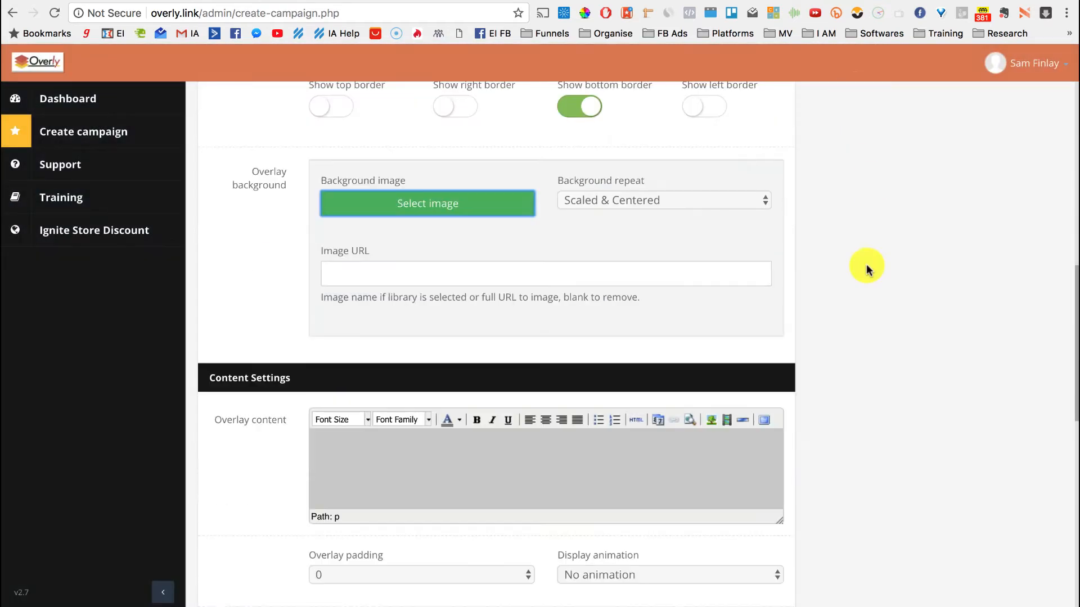
left_click(338, 265)
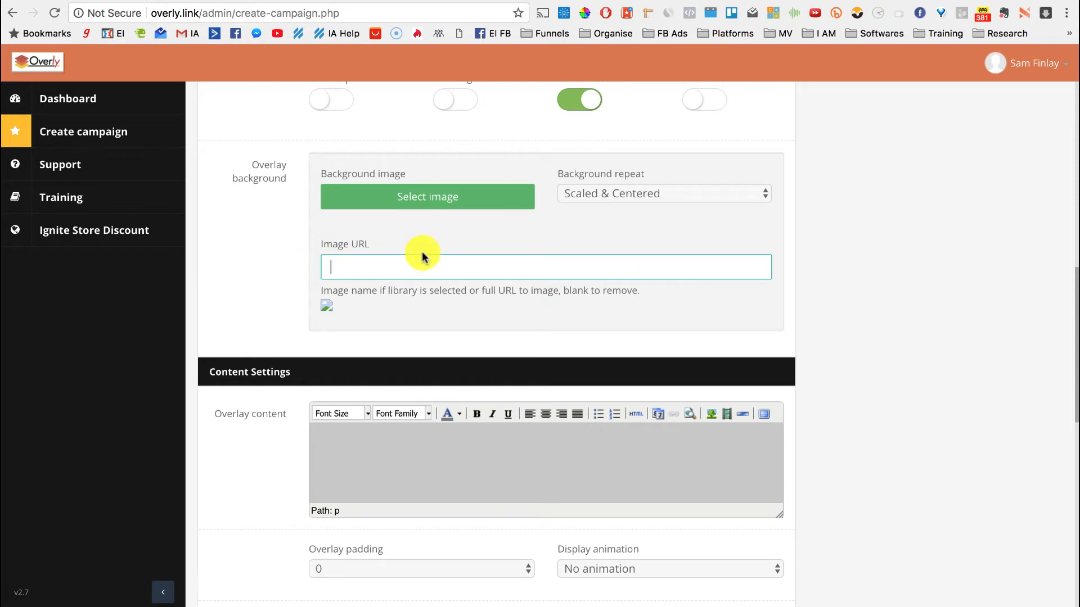
left_click(822, 272)
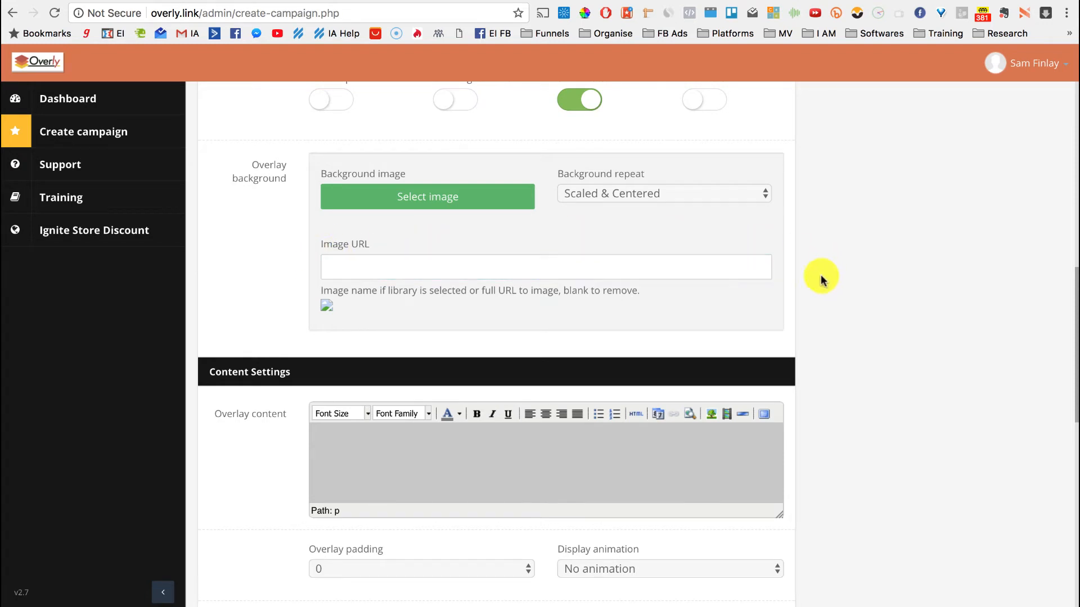
scroll(878, 343, "down", 3)
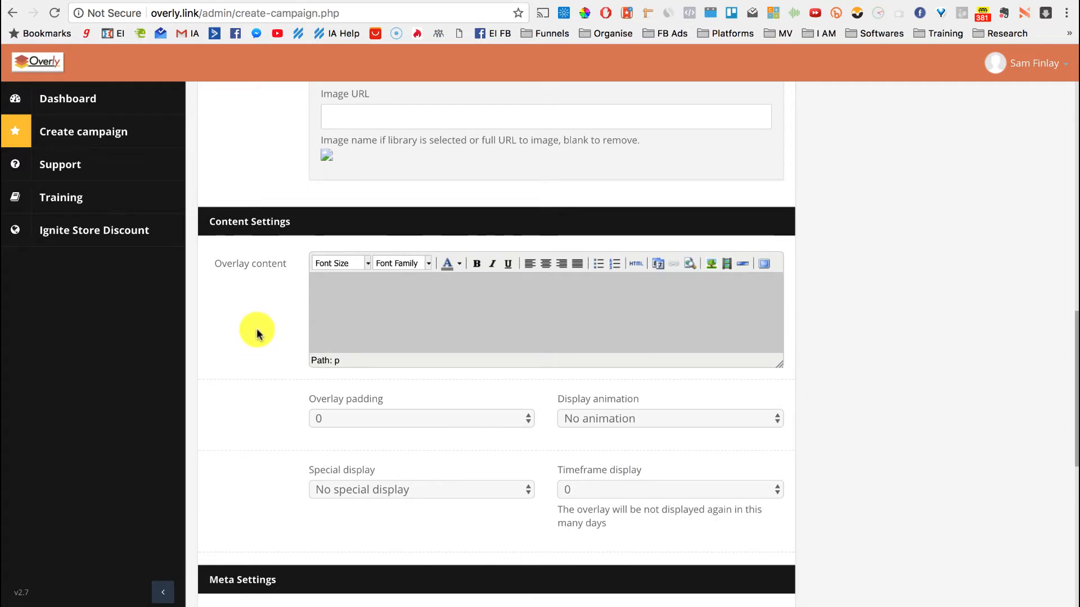
Paste the WELCOME-20-OFF coupon message into the overlay content
left_click(401, 294)
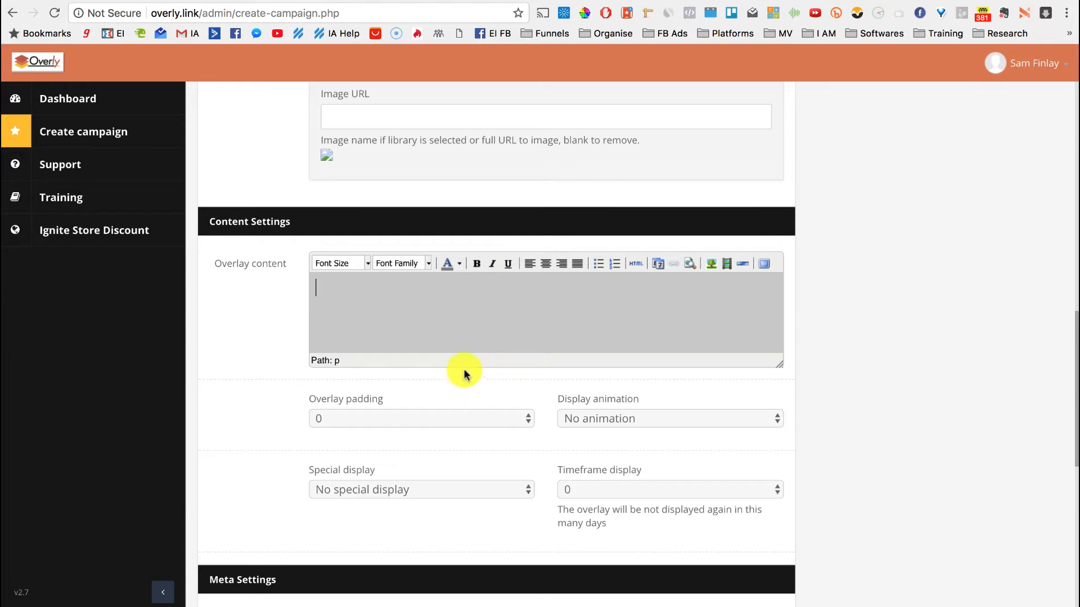
double_click(464, 288)
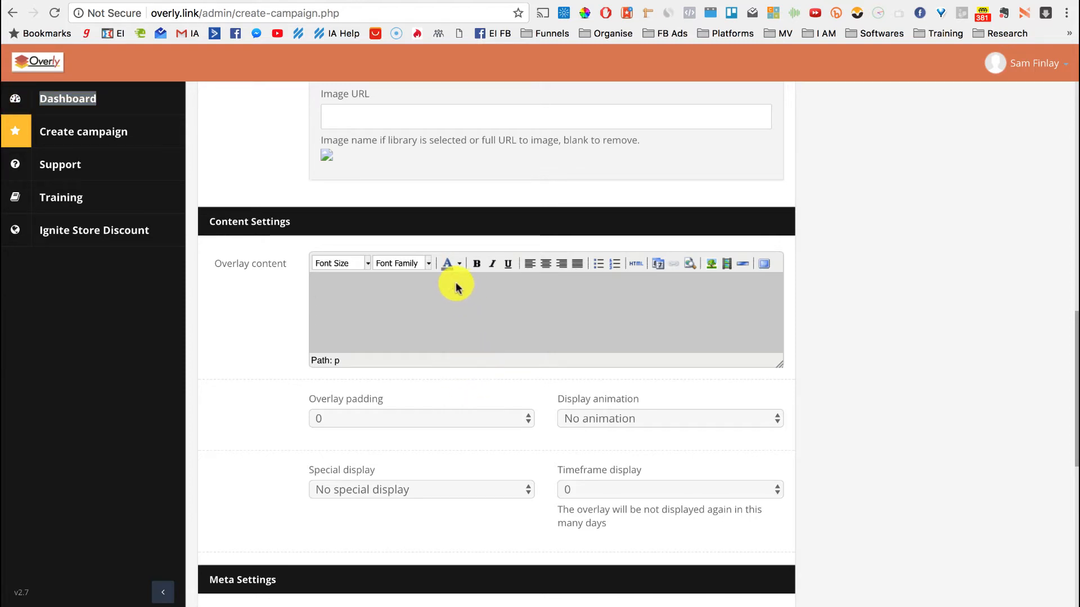
key("super+v")
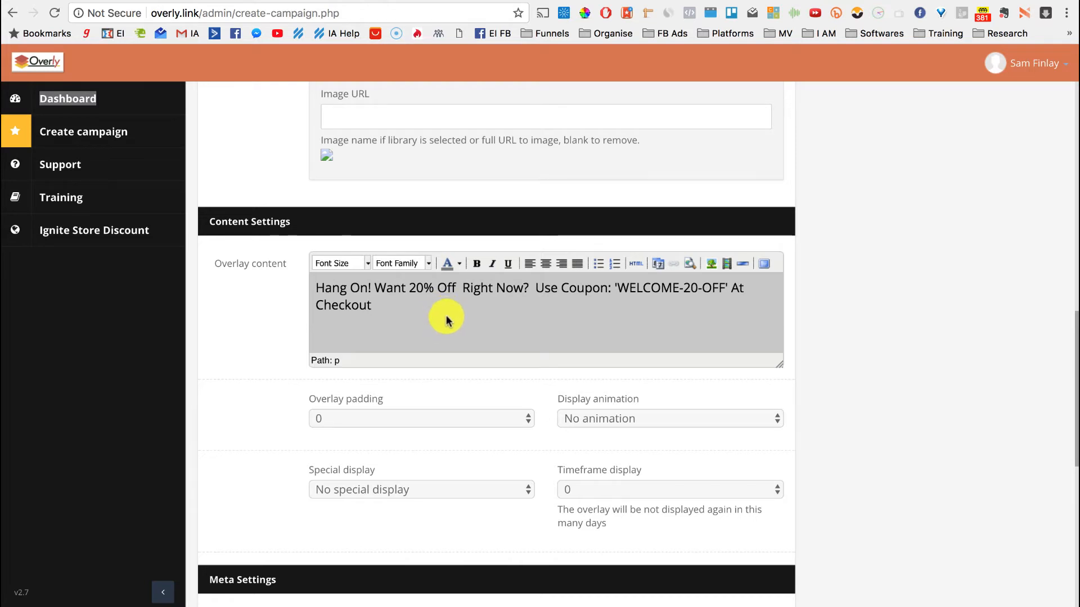
Centre and bold the whole message, and make 'Hang On!' italic and underlined
key("super+a")
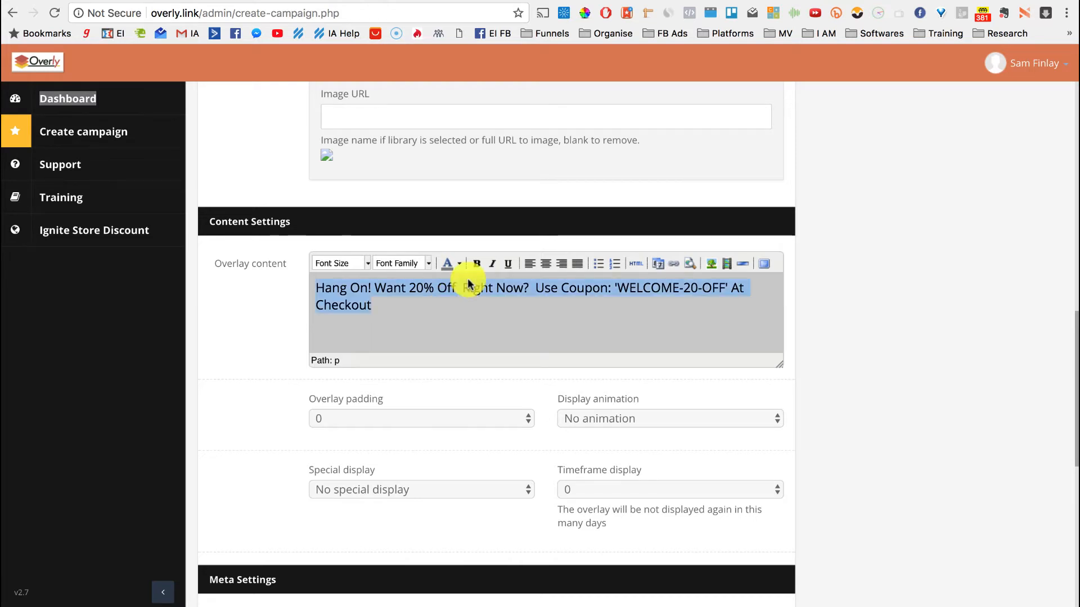
left_click(545, 263)
left_click(476, 263)
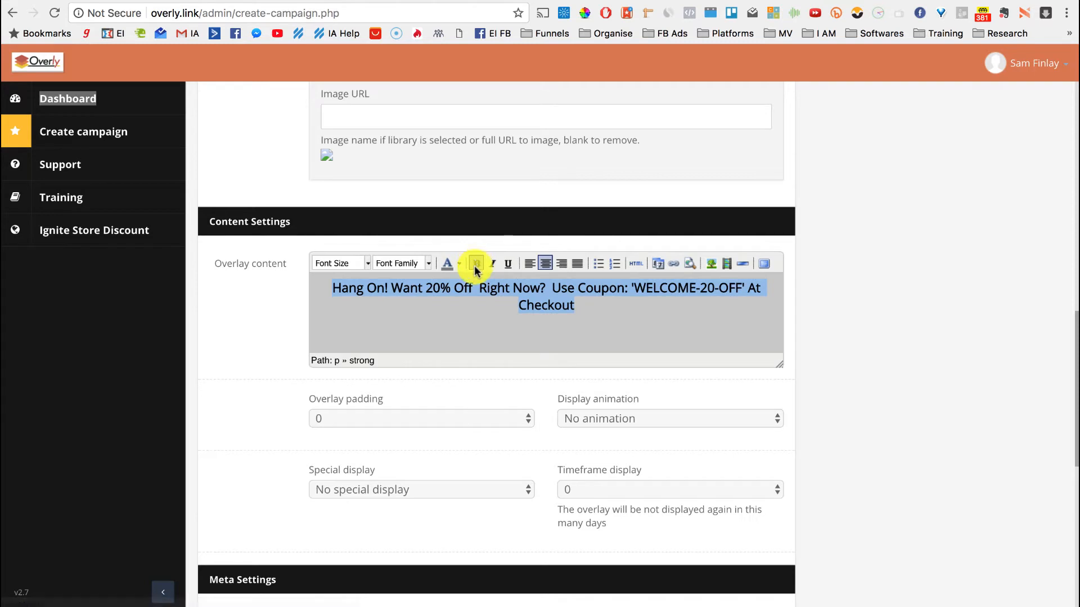
left_click(498, 287)
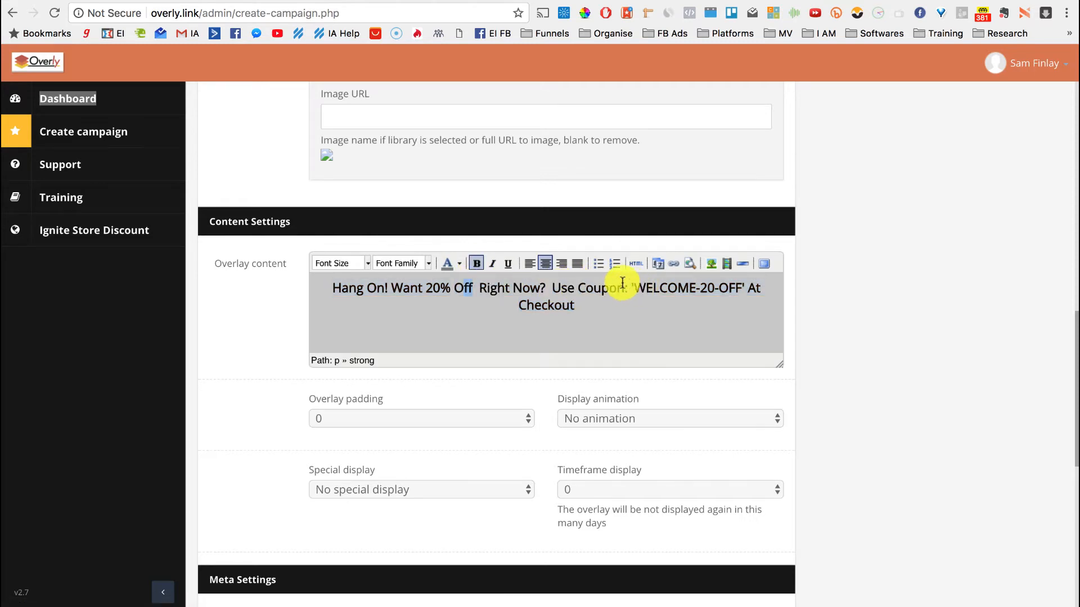
left_click_drag(388, 288, 332, 288)
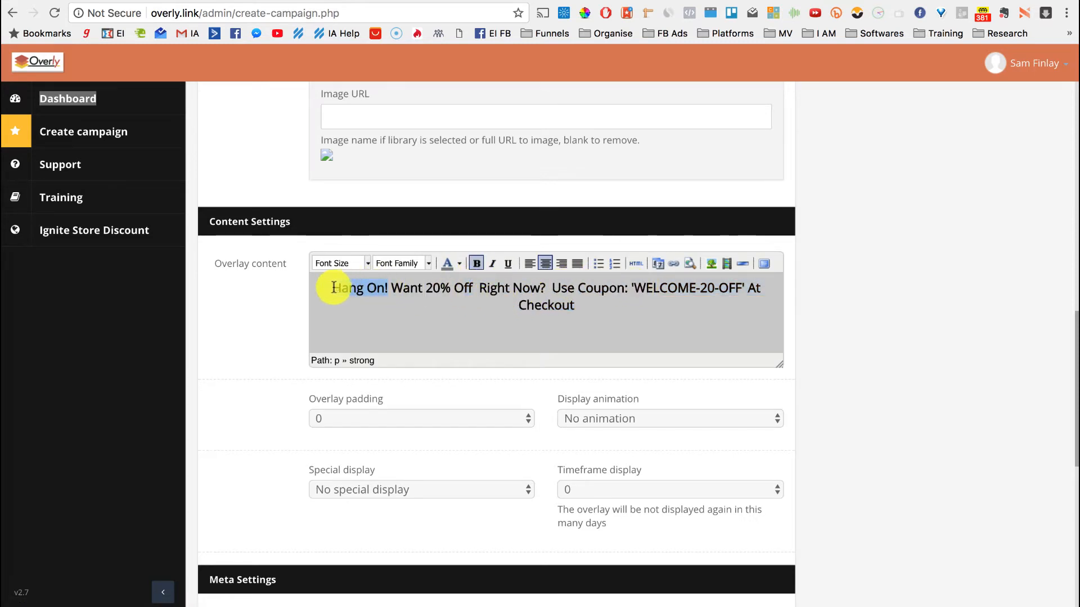
left_click(507, 264)
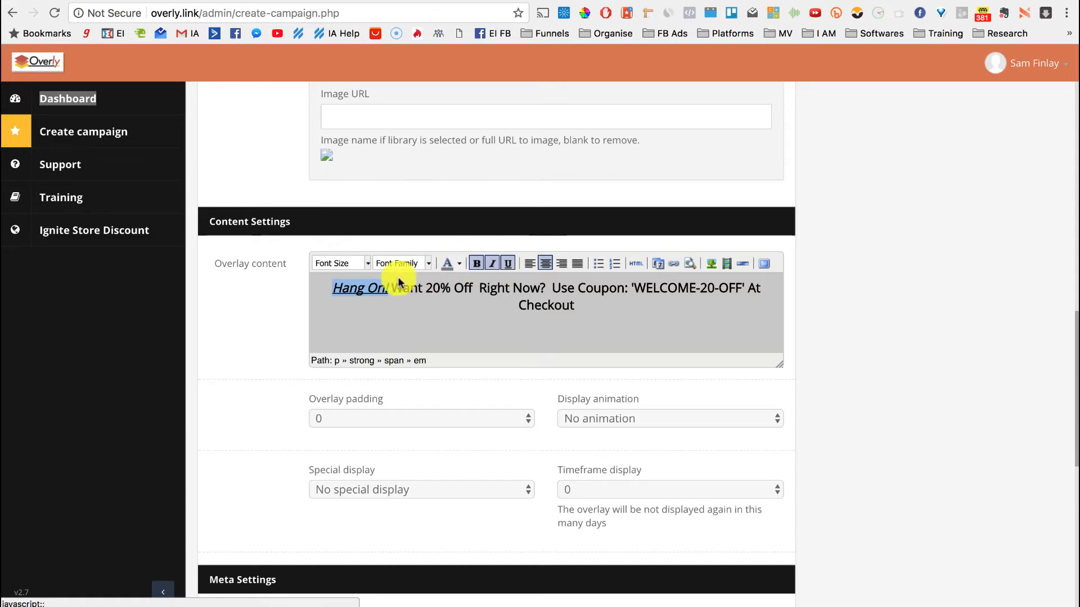
Set the coupon message font size to 20px
triple_click(379, 292)
left_click(368, 269)
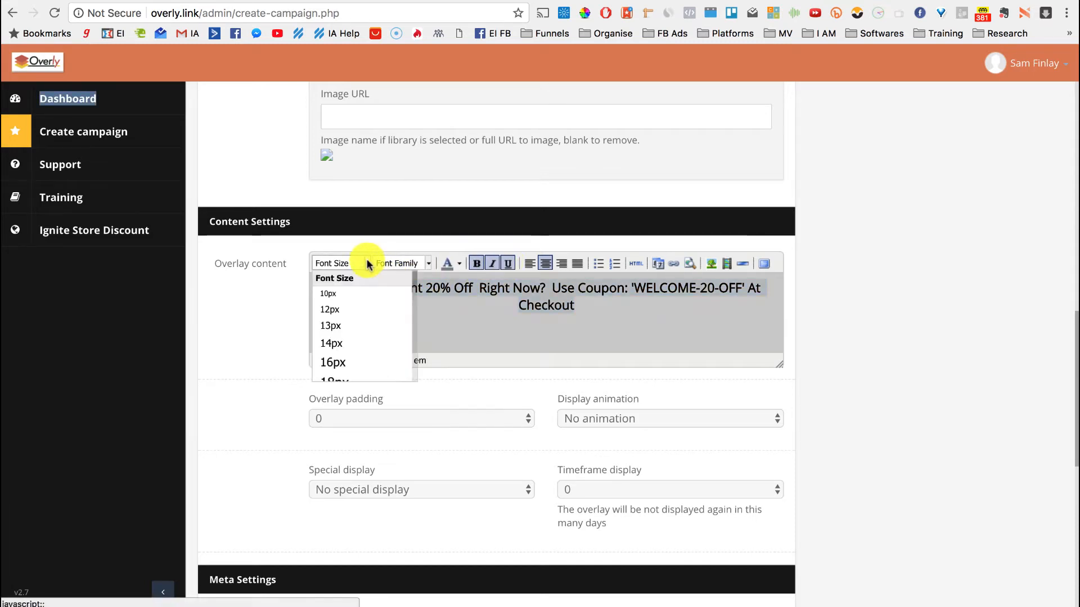
scroll(380, 338, "down", 2)
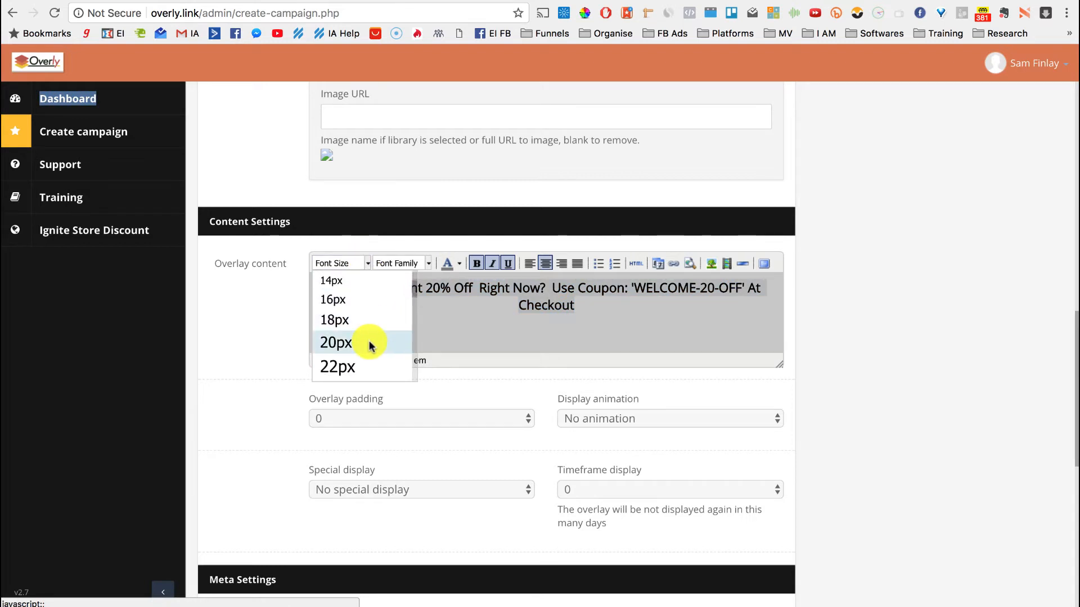
left_click(366, 342)
left_click(633, 311)
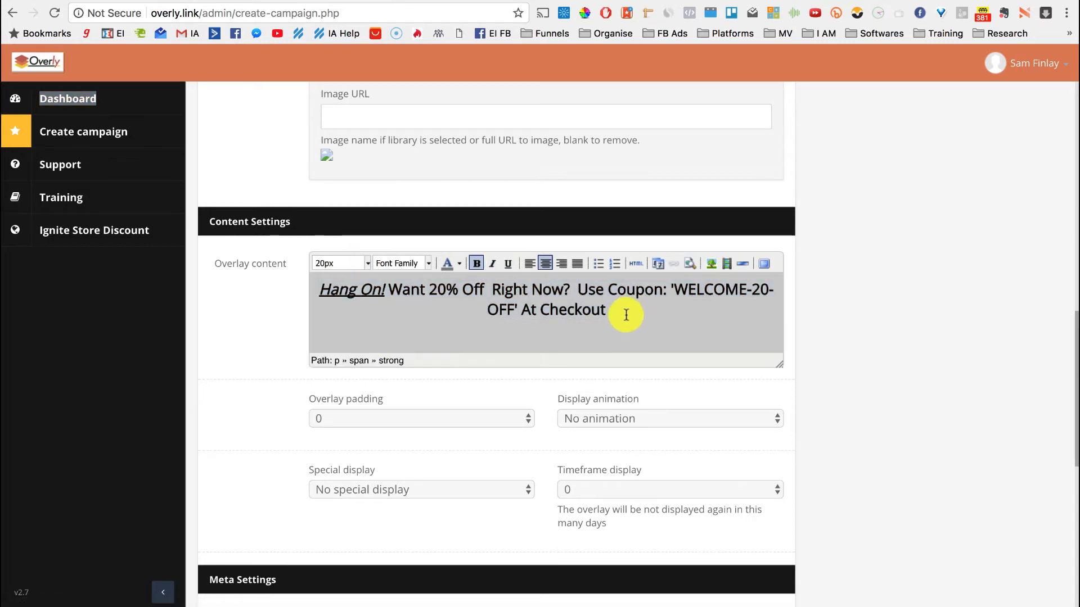
Change the coupon message text to a light, white colour
triple_click(496, 288)
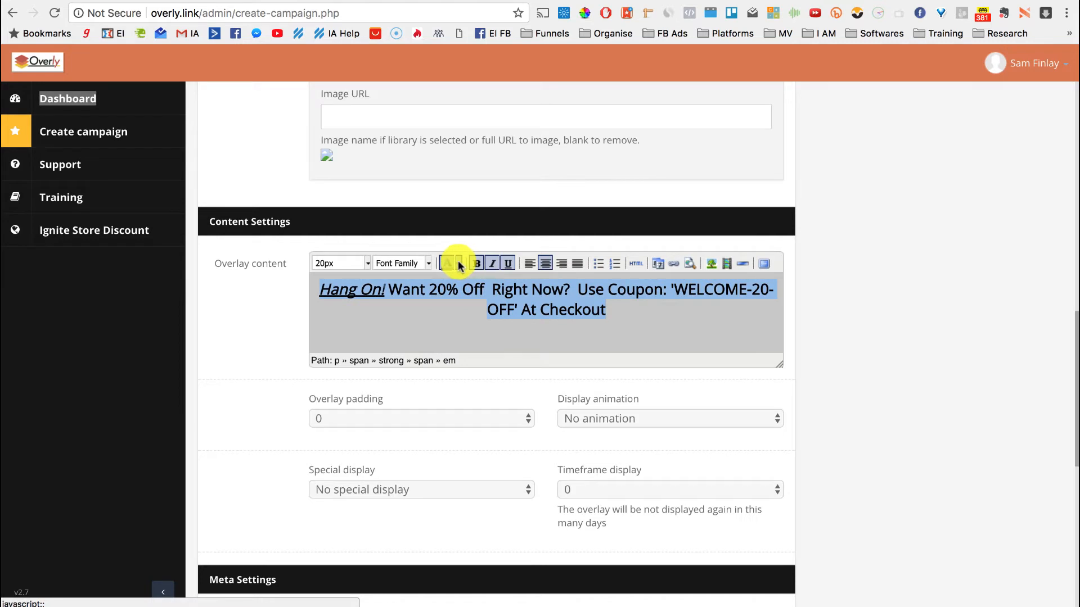
left_click(458, 265)
left_click(517, 309)
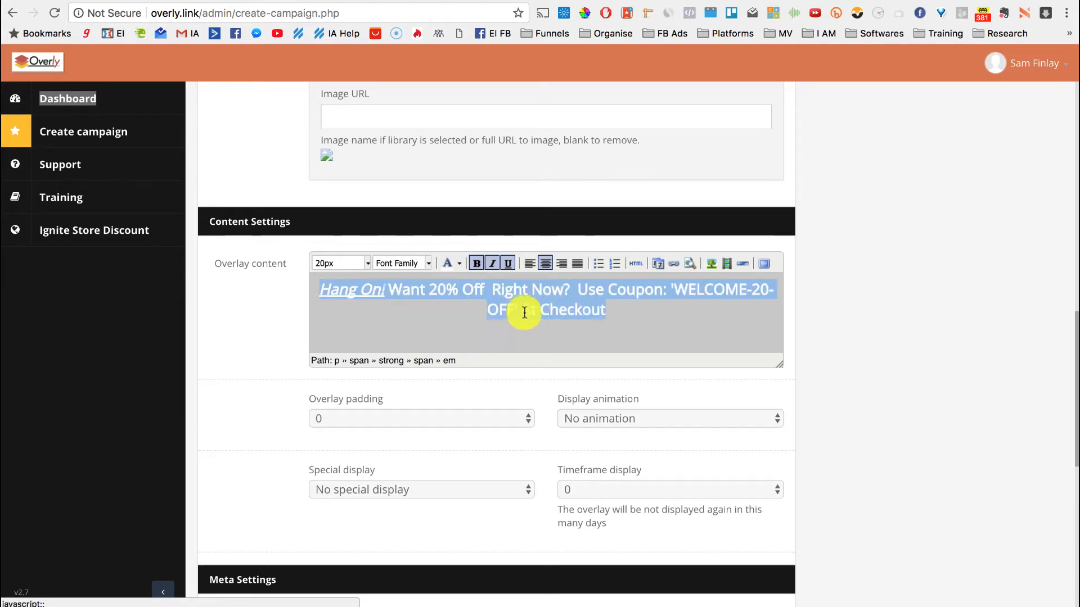
left_click(645, 314)
scroll(842, 337, "down", 5)
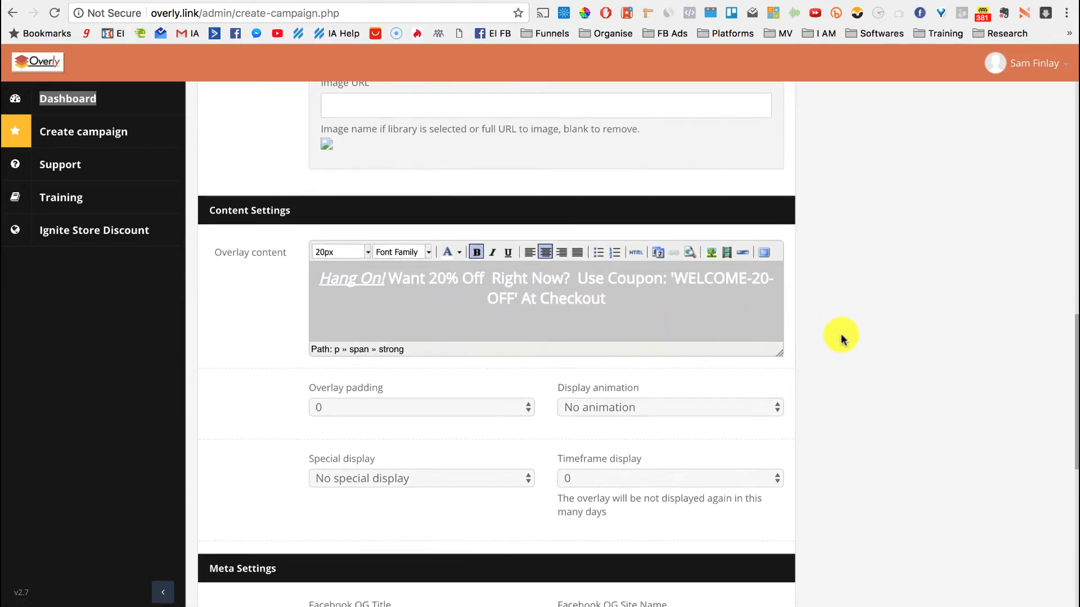
scroll(838, 234, "up", 1)
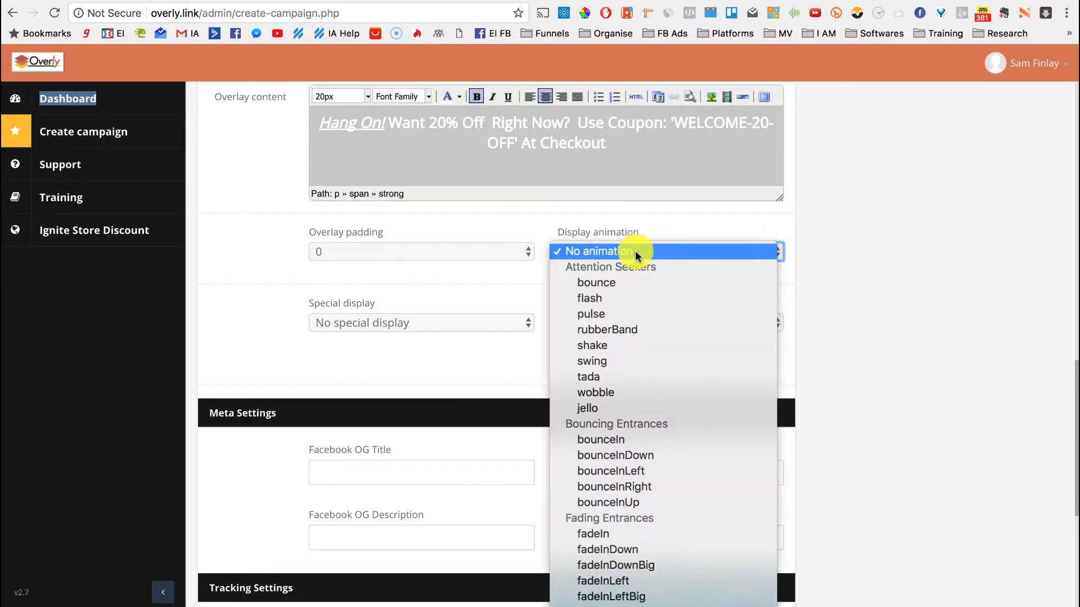
Set the display animation to slideInDown
scroll(607, 596, "down", 5)
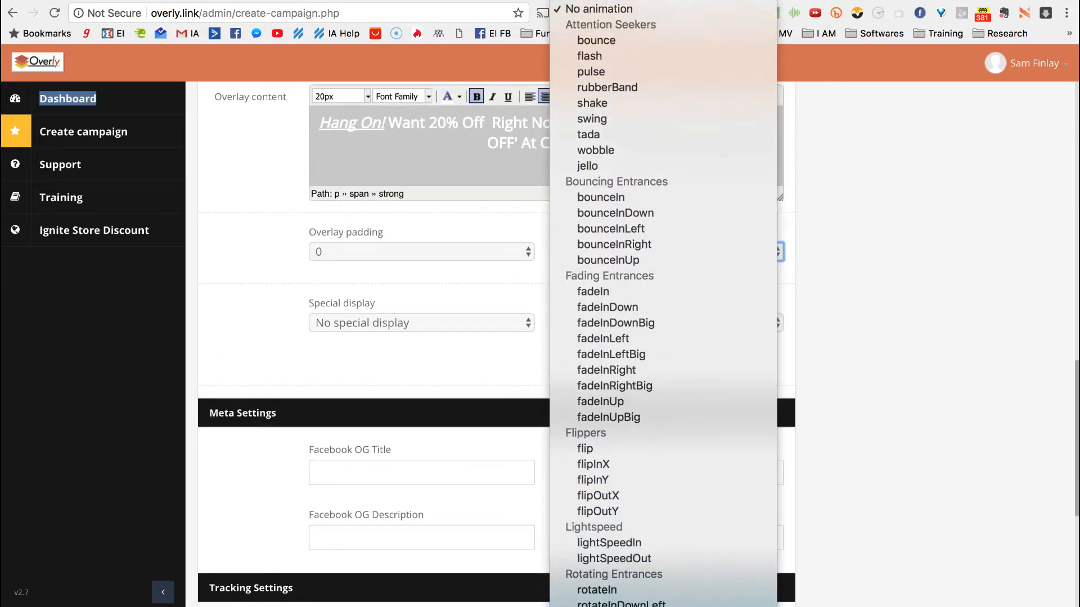
scroll(667, 197, "down", 4)
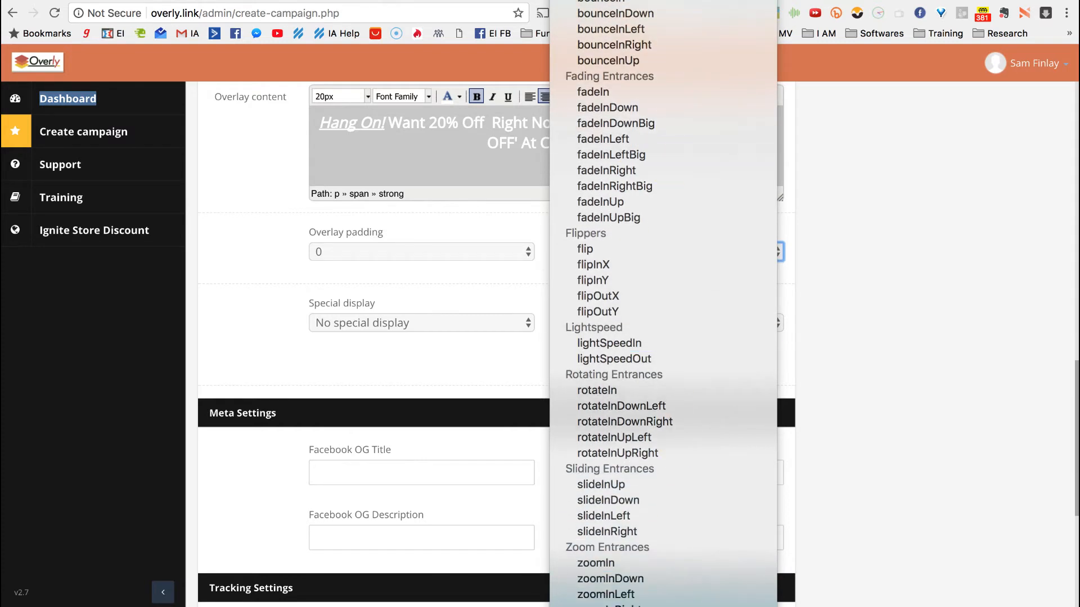
scroll(619, 304, "up", 2)
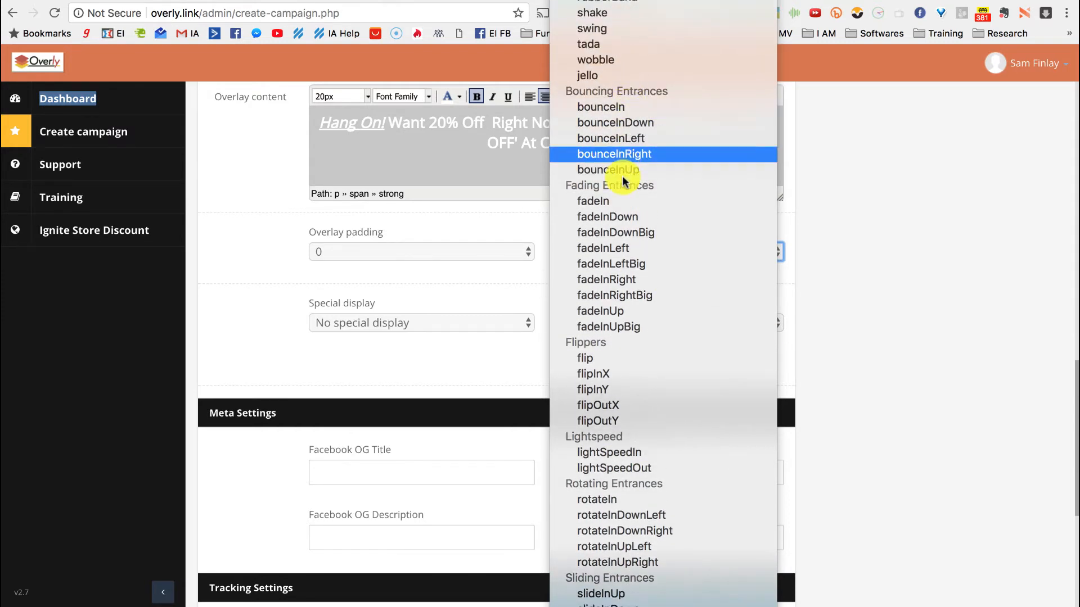
scroll(624, 458, "down", 2)
scroll(673, 488, "down", 1)
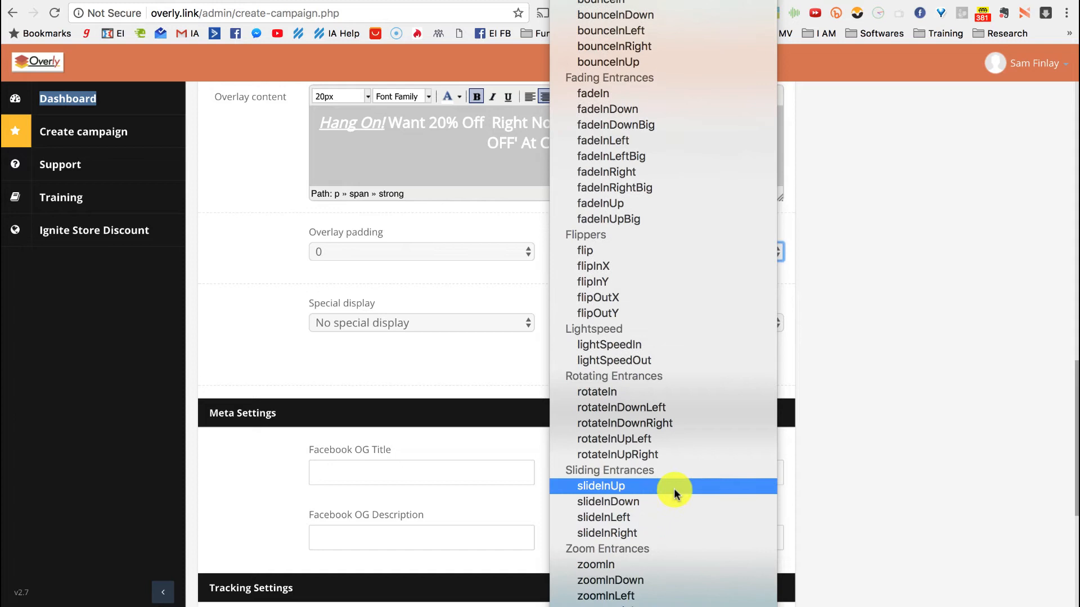
left_click(641, 502)
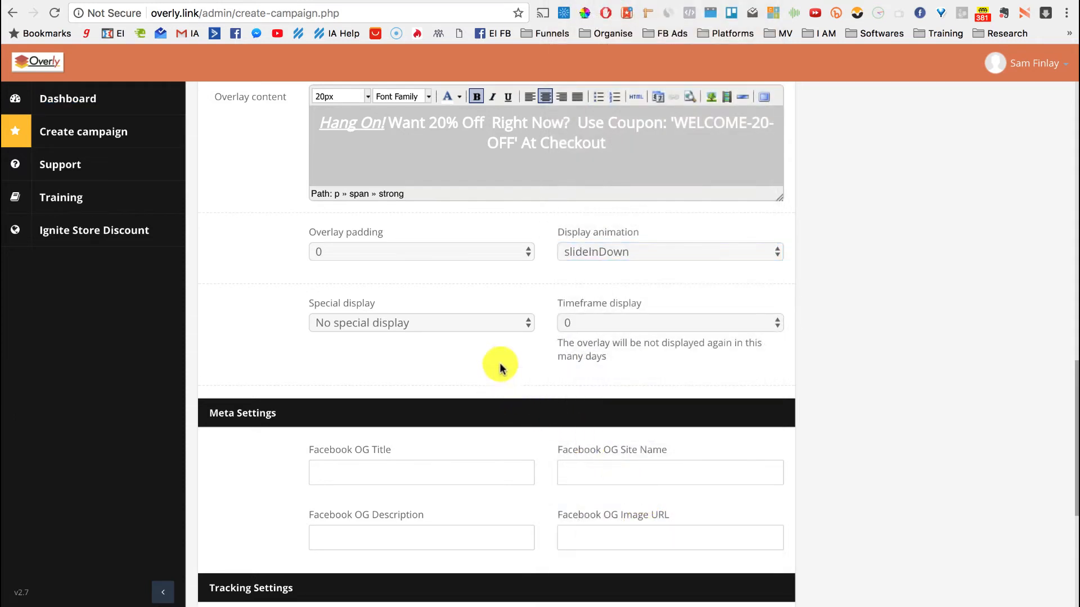
Show the bar only when the visitor tries to leave, with overlay padding 10
left_click(387, 322)
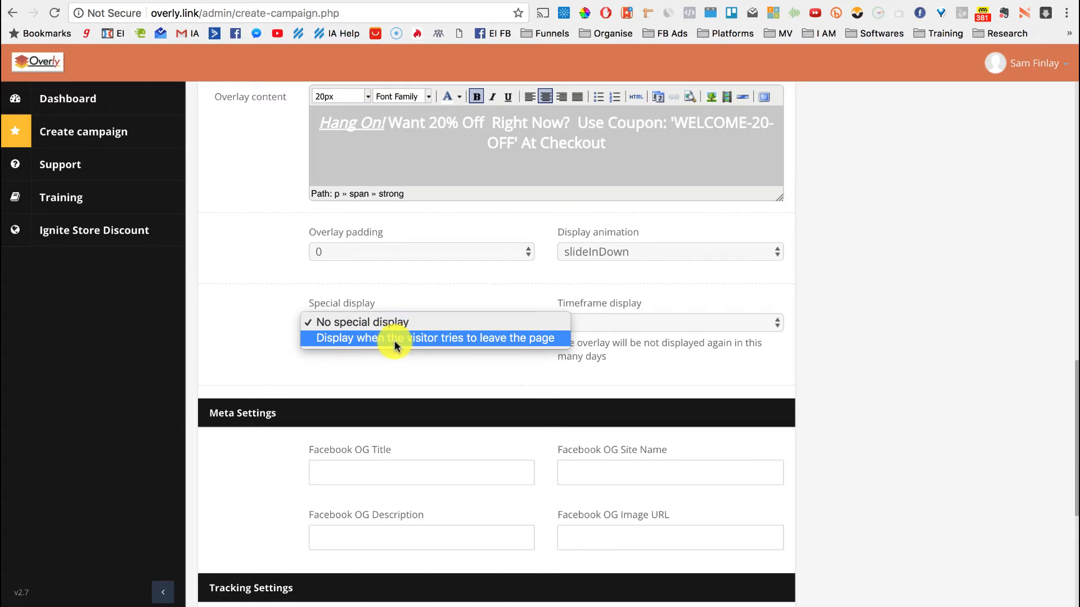
left_click(395, 338)
left_click(364, 254)
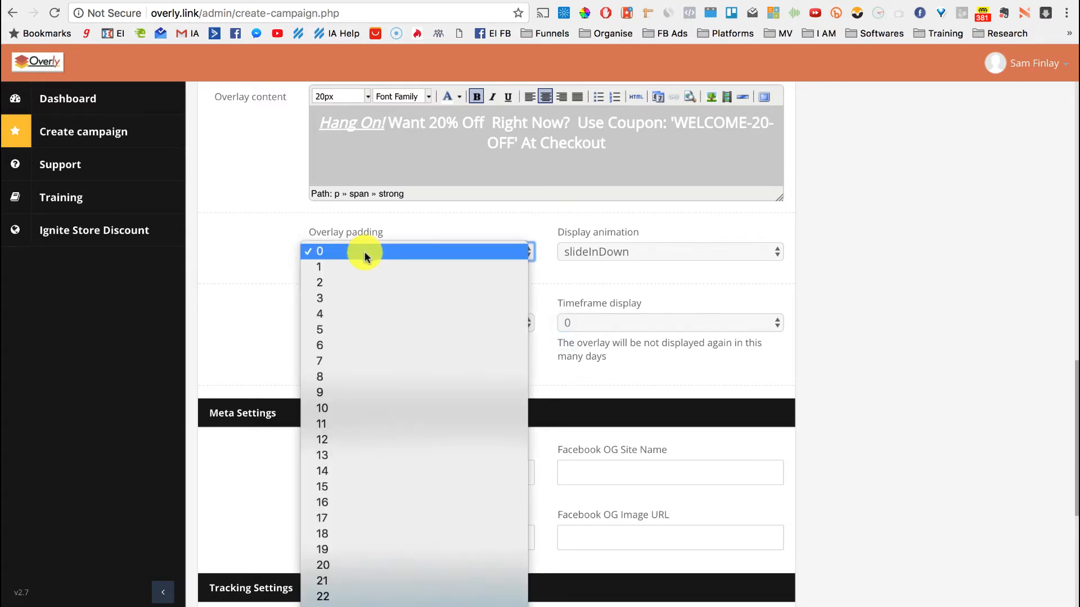
left_click(364, 410)
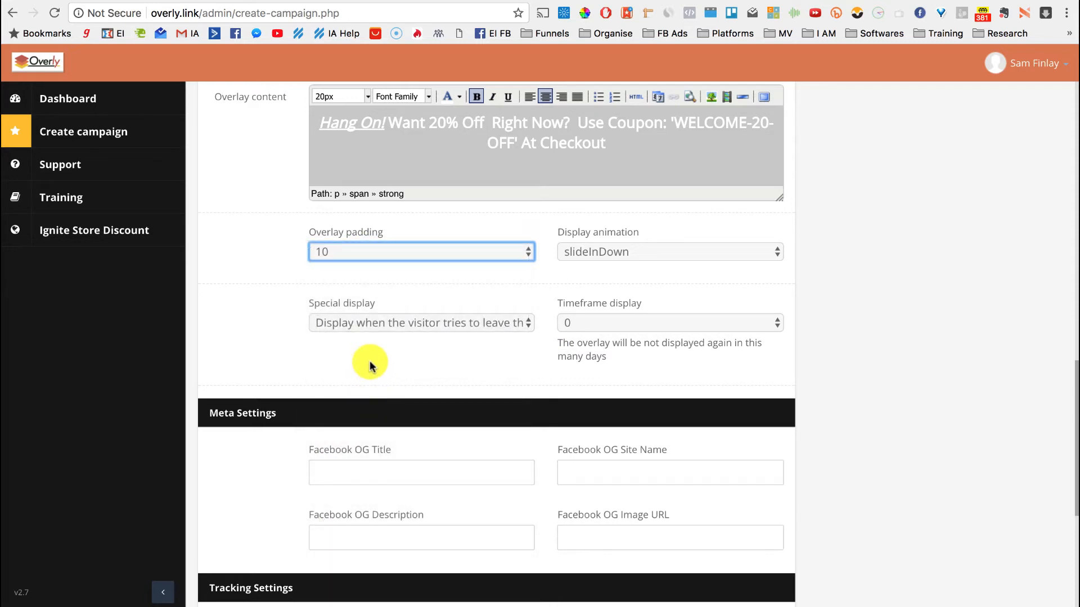
left_click(371, 365)
scroll(885, 450, "down", 3)
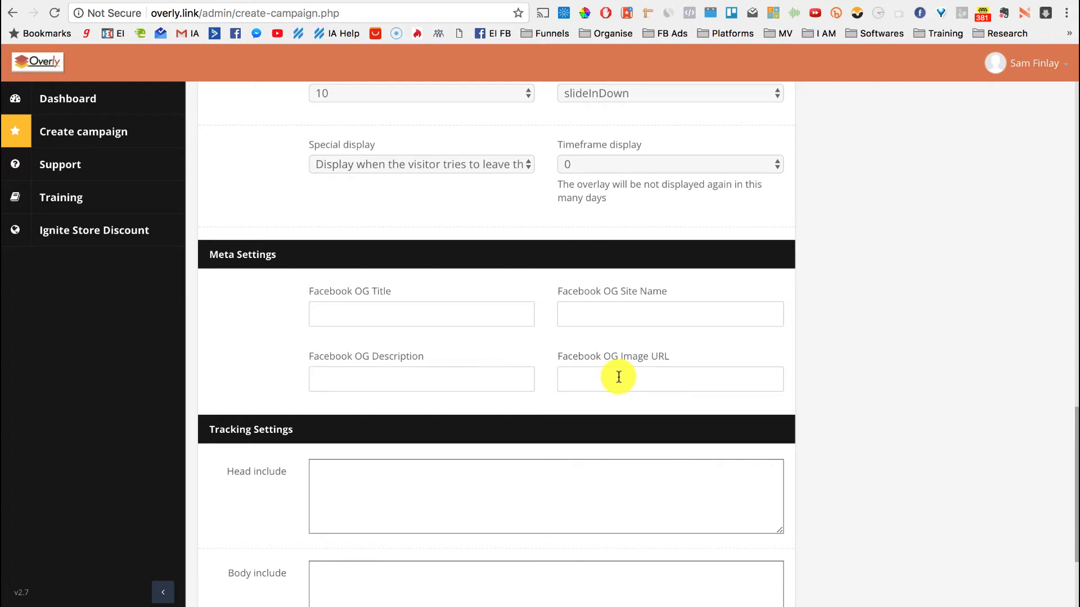
Enter and check nice URL Coupon-demo-2, save, then launch overly.link/Coupon-demo-2/ in a new window
scroll(900, 422, "down", 3)
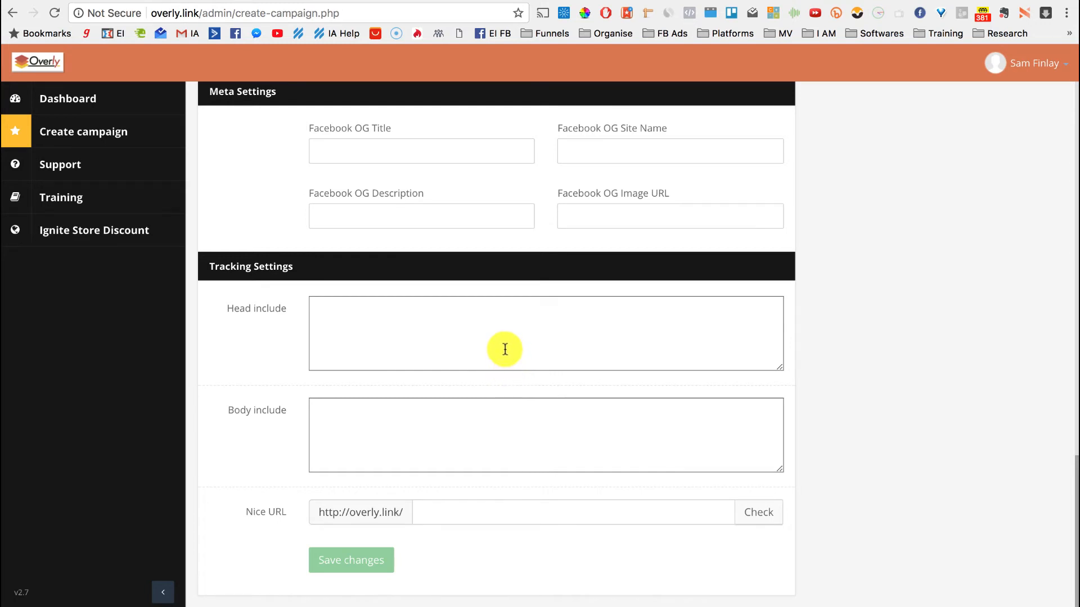
left_click(437, 513)
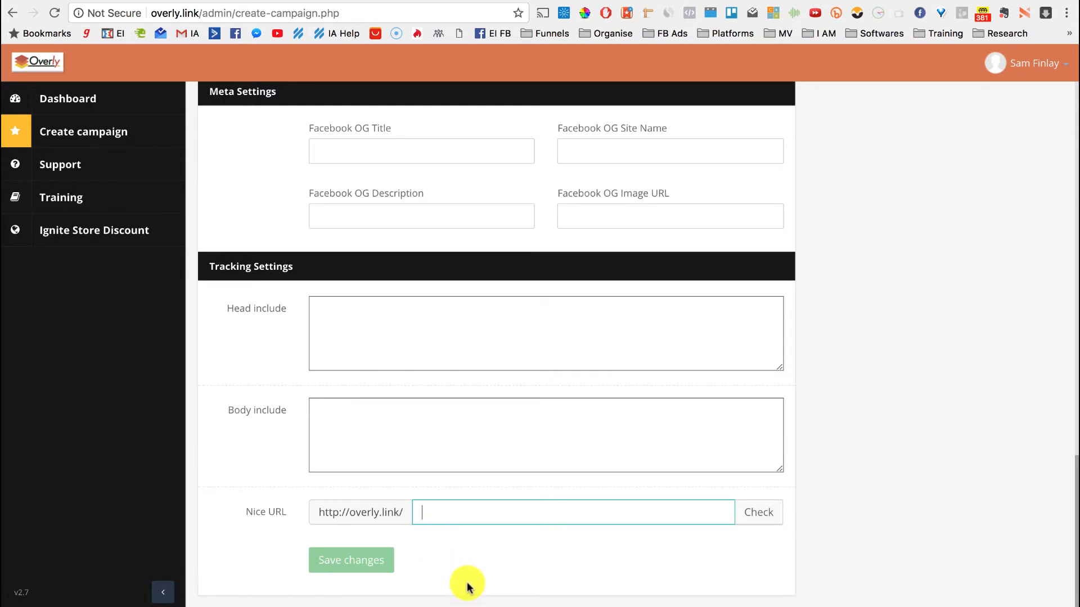
type("Co")
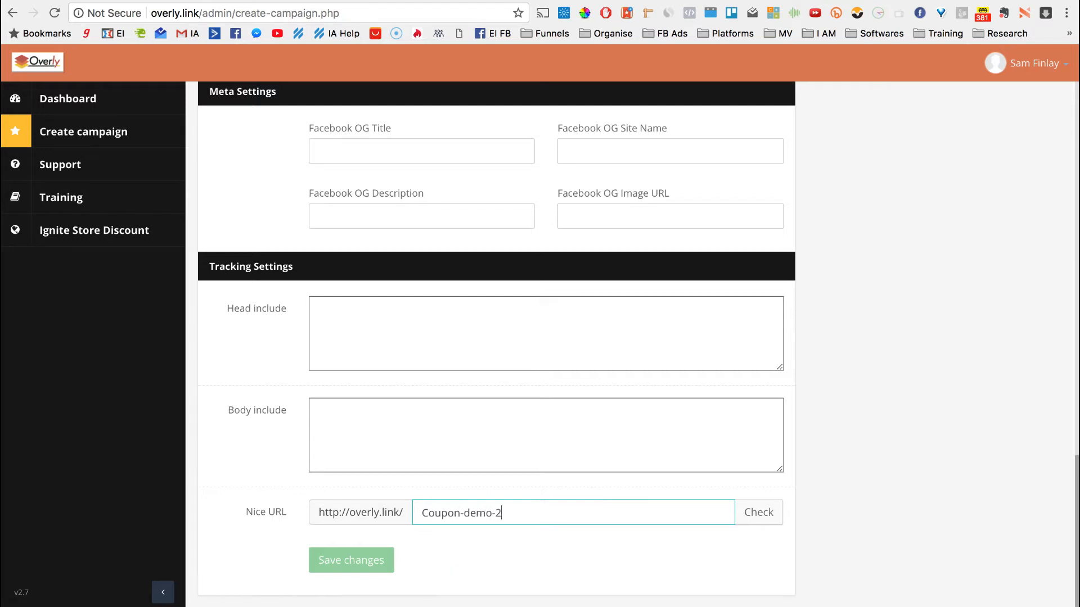
type("upon-demo-2")
left_click(762, 513)
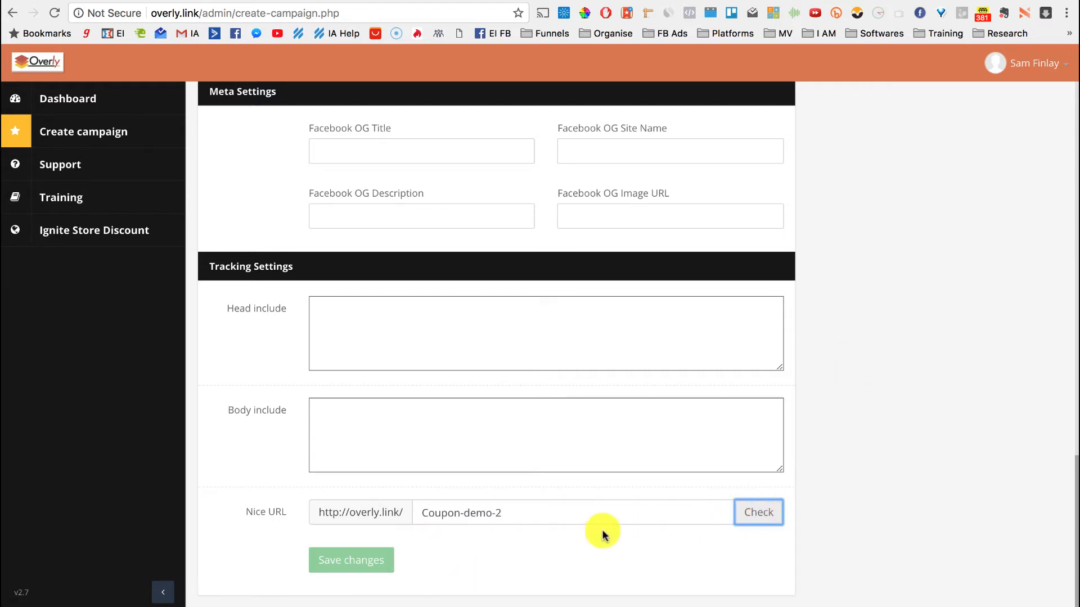
left_click(354, 563)
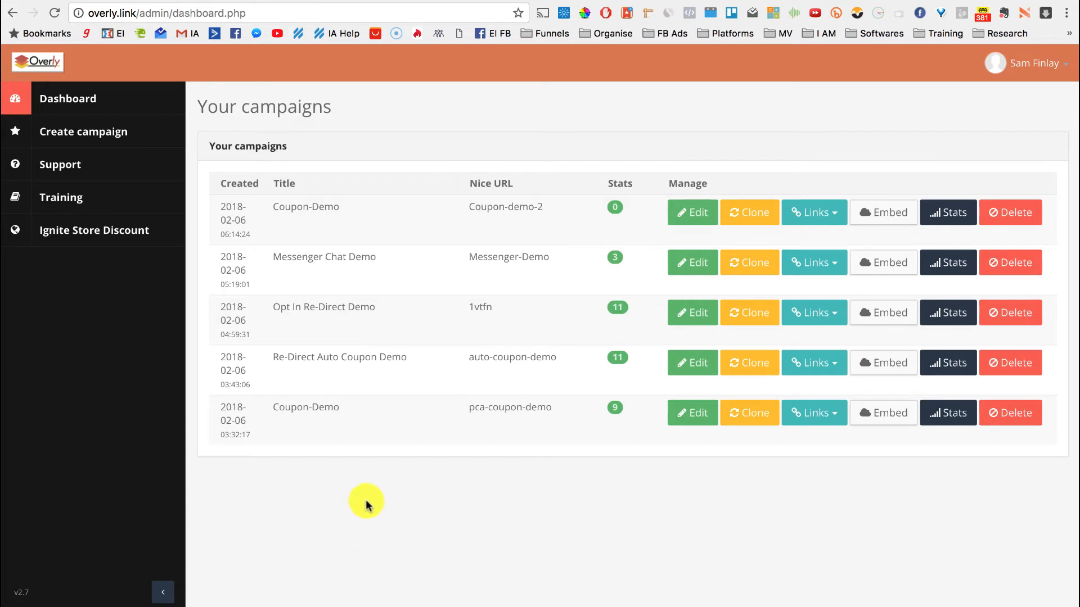
left_click(824, 219)
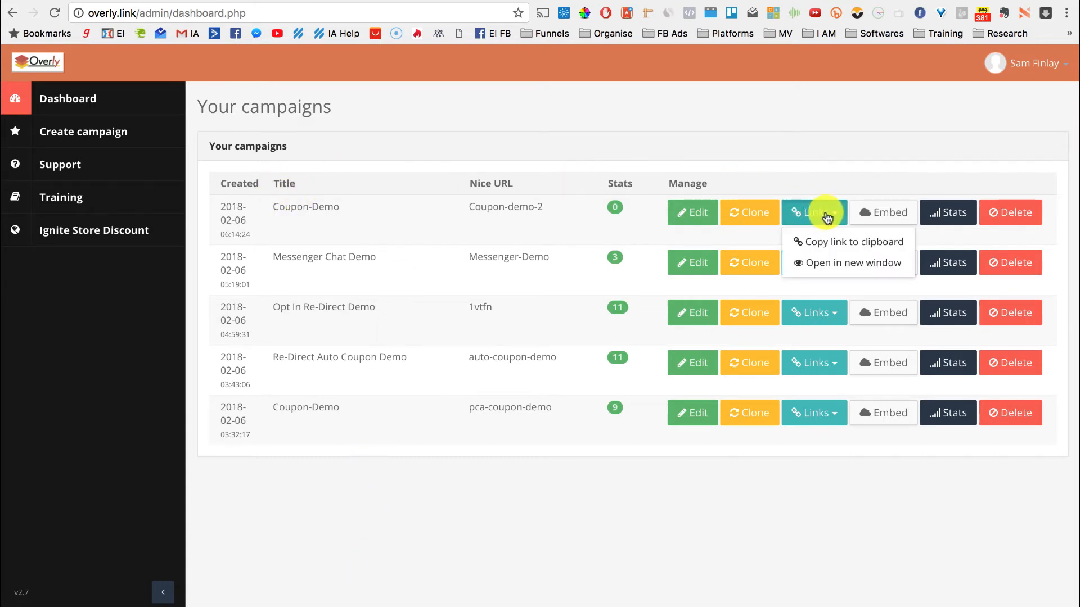
left_click(821, 264)
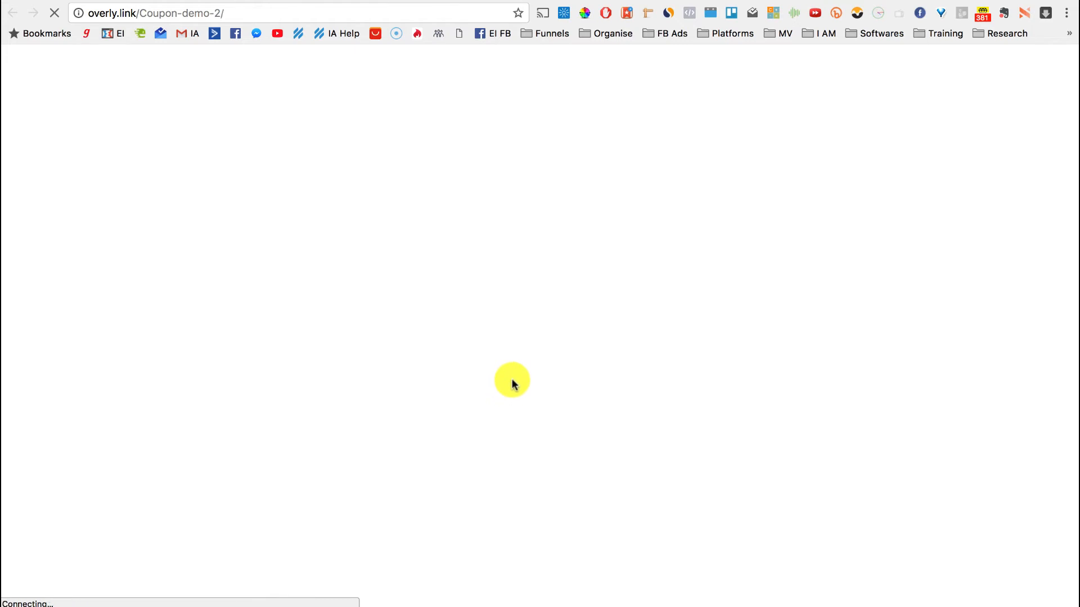
Pause the PinSpy sales video and scroll until the WELCOME-20-OFF coupon bar slides in
scroll(147, 393, "down", 2)
scroll(149, 360, "down", 3)
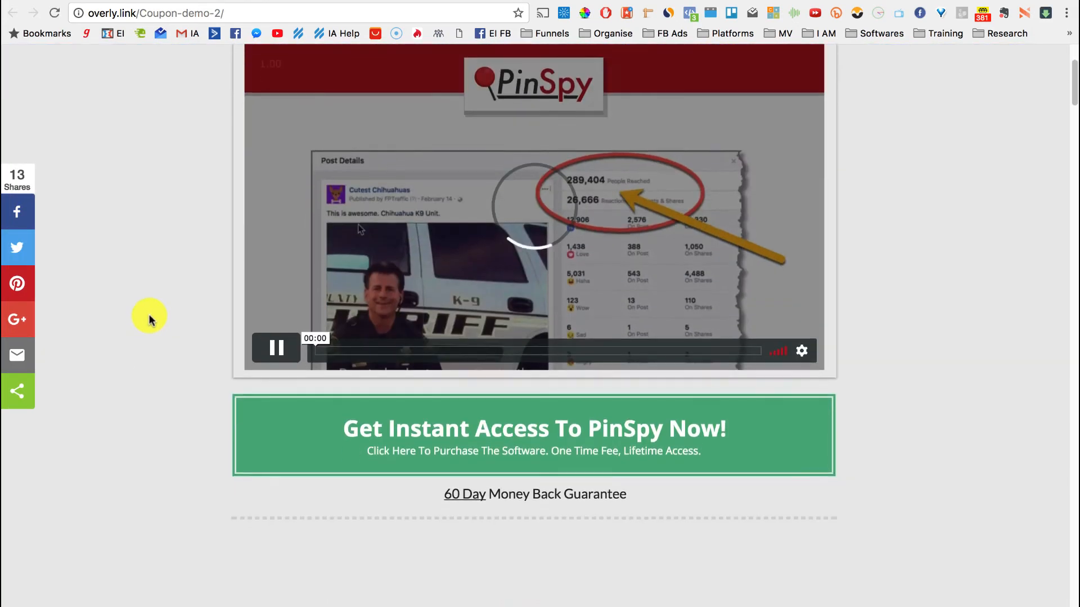
left_click(278, 326)
scroll(181, 247, "up", 5)
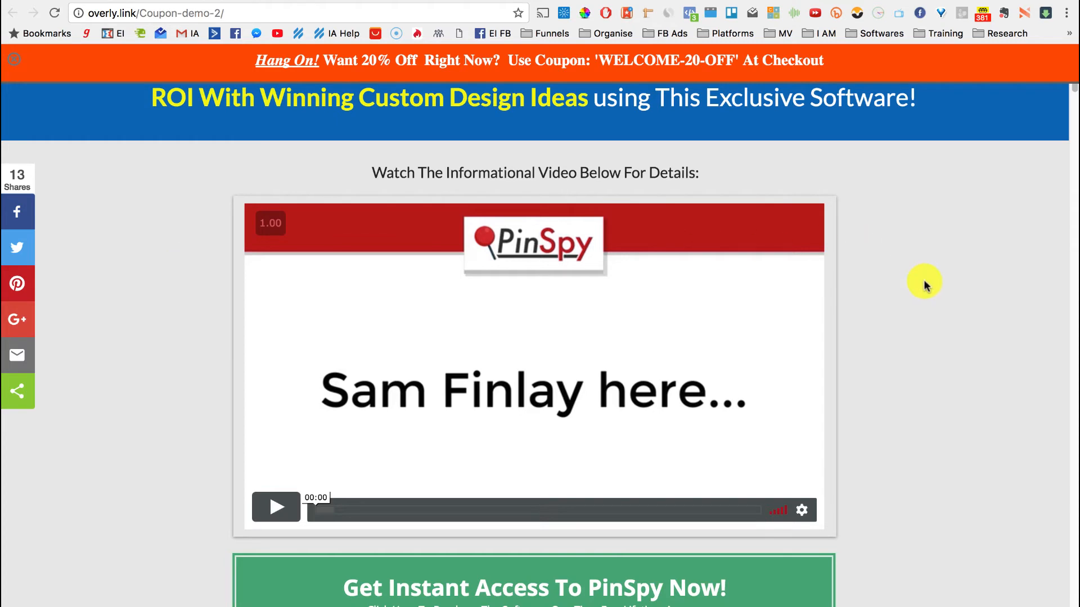
scroll(948, 433, "down", 7)
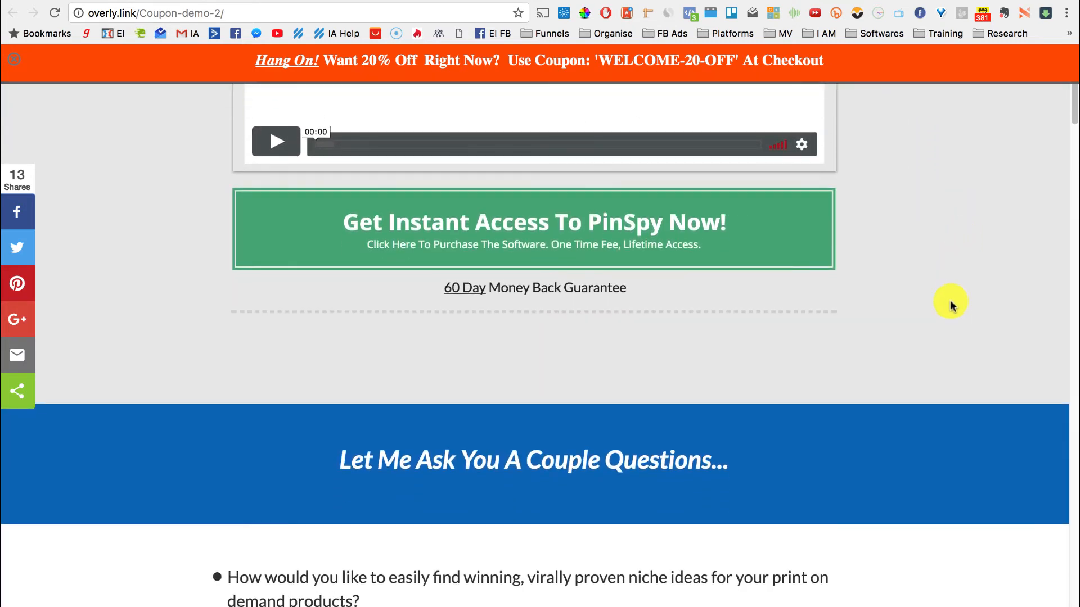
scroll(935, 385, "up", 2)
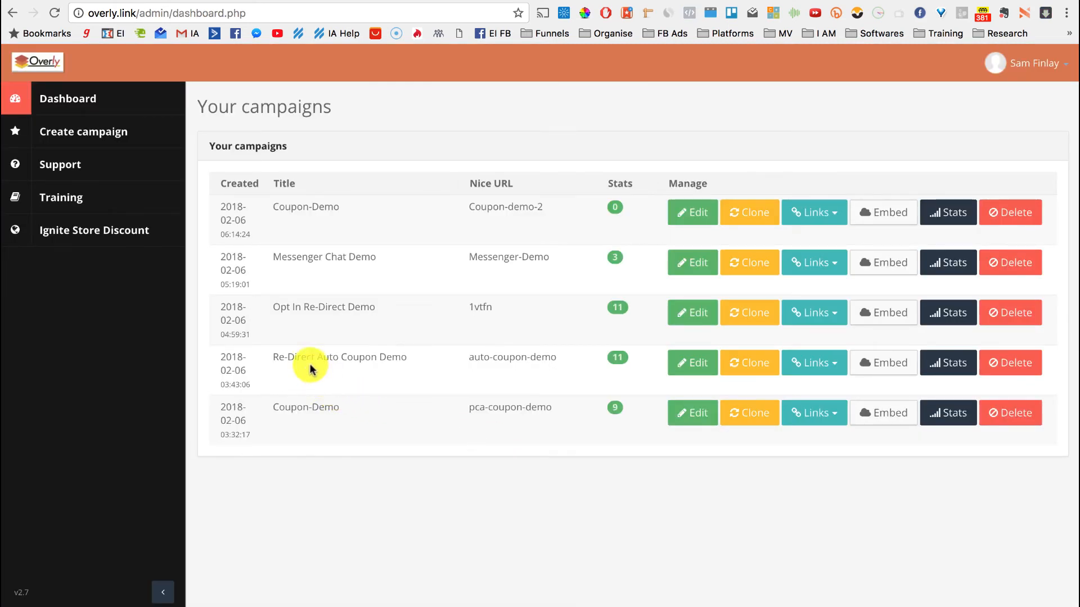
Open the Re-Direct Auto Coupon Demo campaign's live page in a new window
left_click_drag(275, 356, 413, 358)
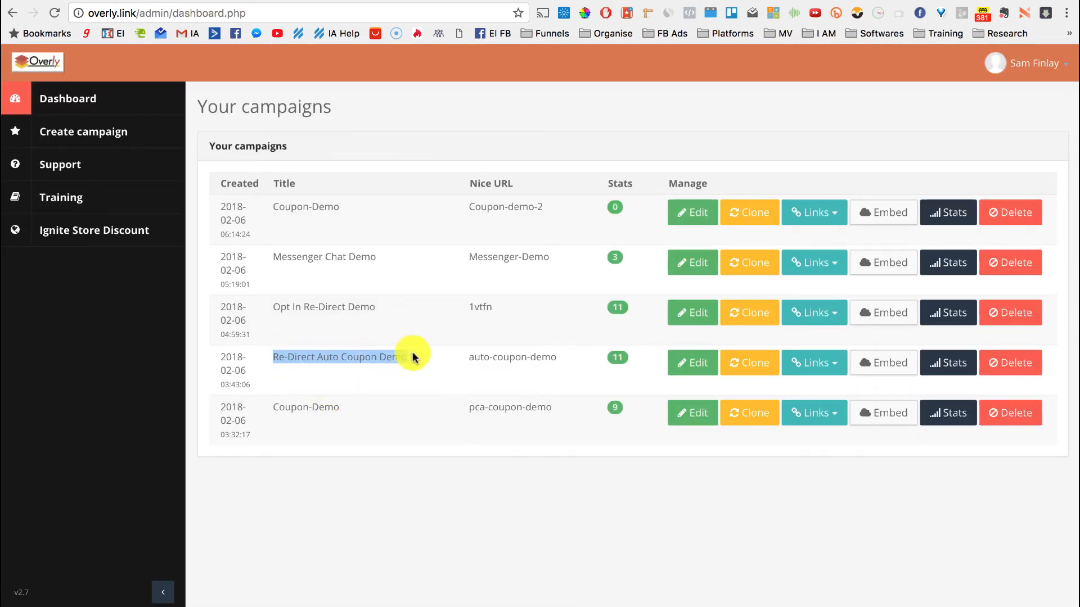
left_click(822, 366)
left_click(827, 414)
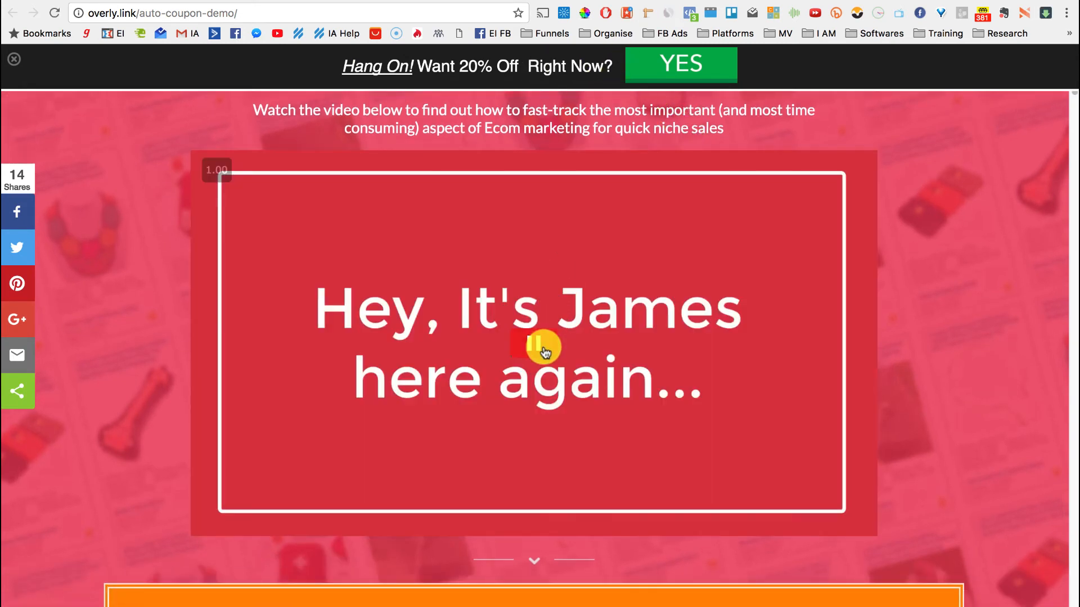
Pause the sales video and accept the 'Want 20% Off Right Now?' bar's YES offer
left_click(539, 345)
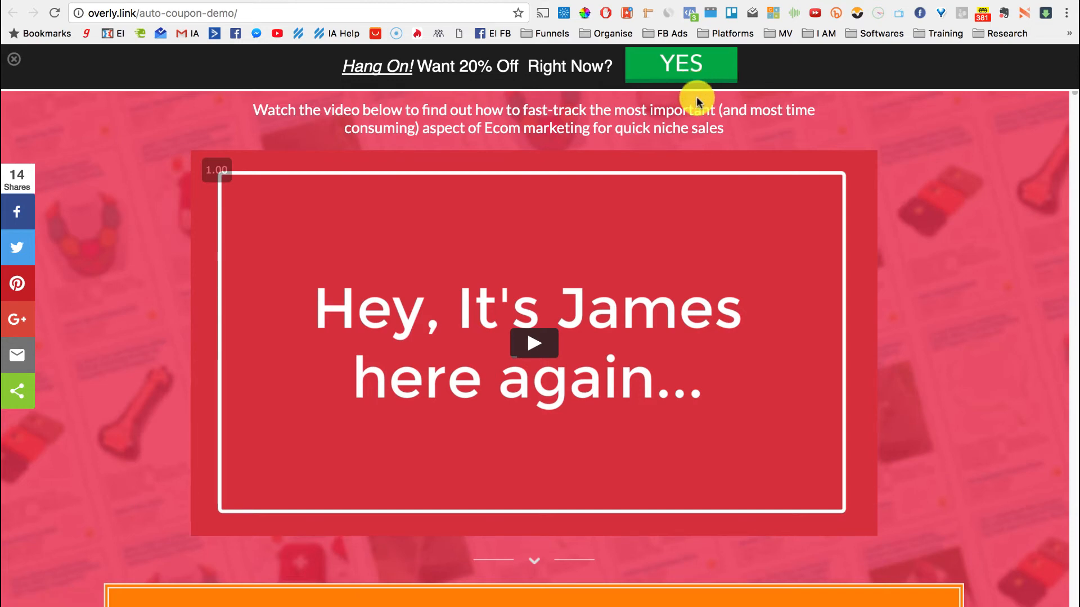
scroll(170, 245, "down", 12)
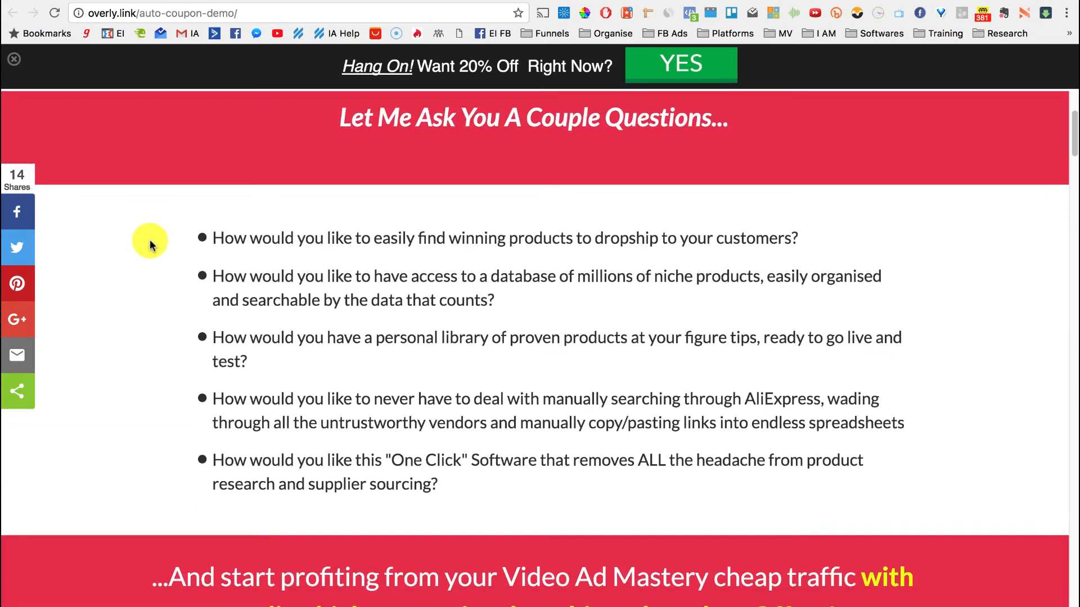
scroll(150, 243, "up", 4)
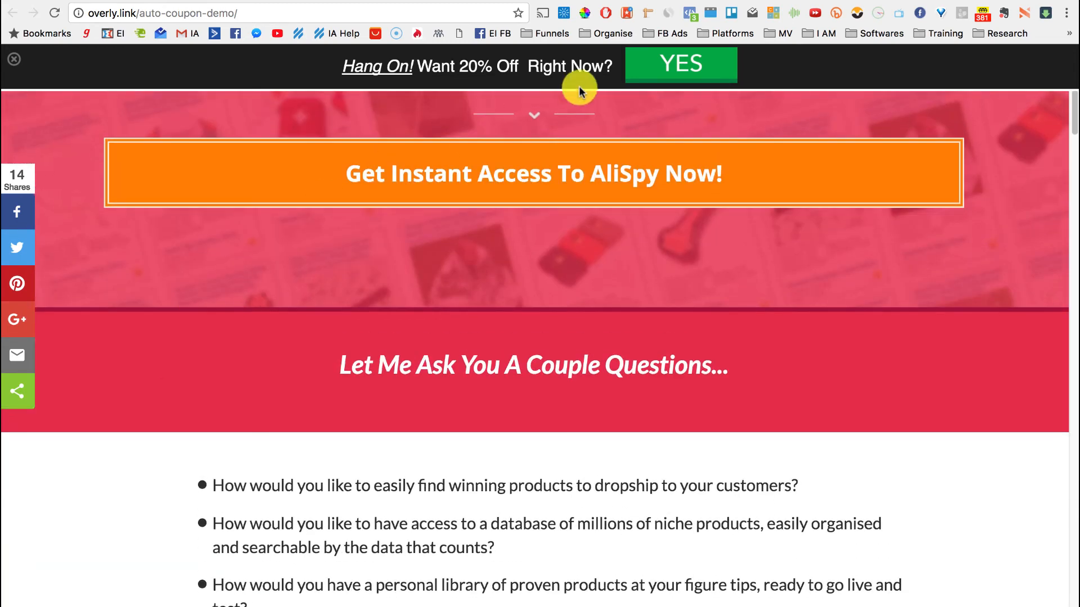
left_click(691, 68)
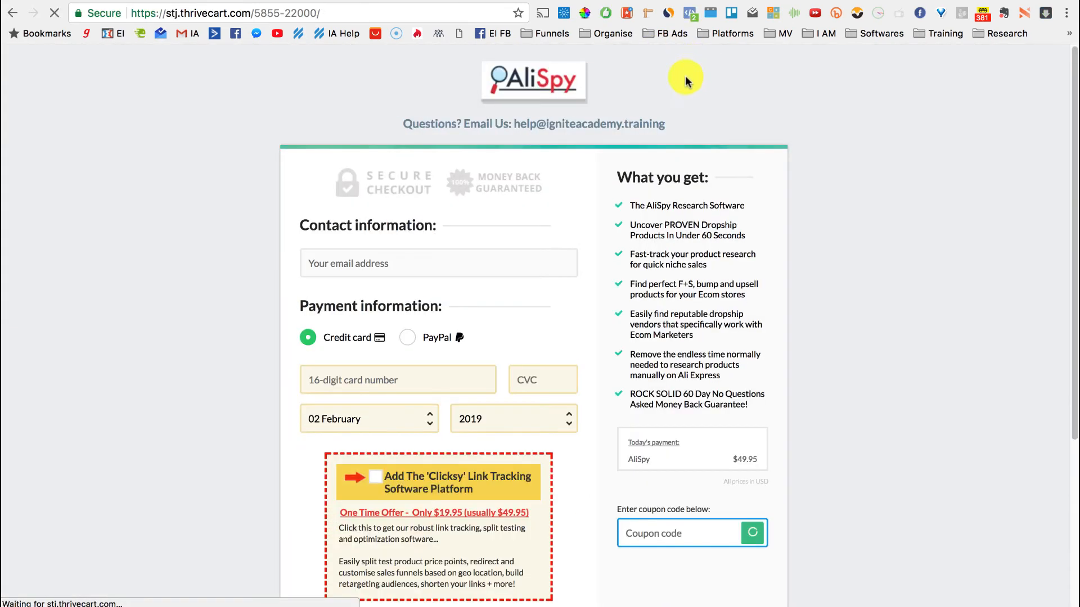
Scroll the AliSpy checkout to show the WELCOME-20-OFF coupon applied and the $39.96 total
scroll(888, 312, "down", 4)
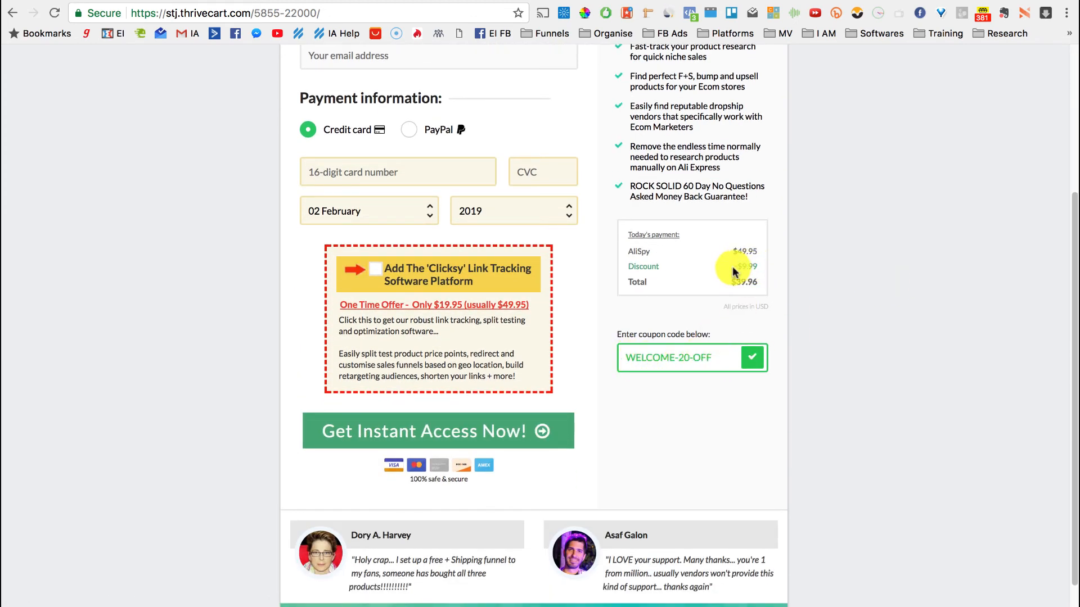
scroll(831, 210, "up", 4)
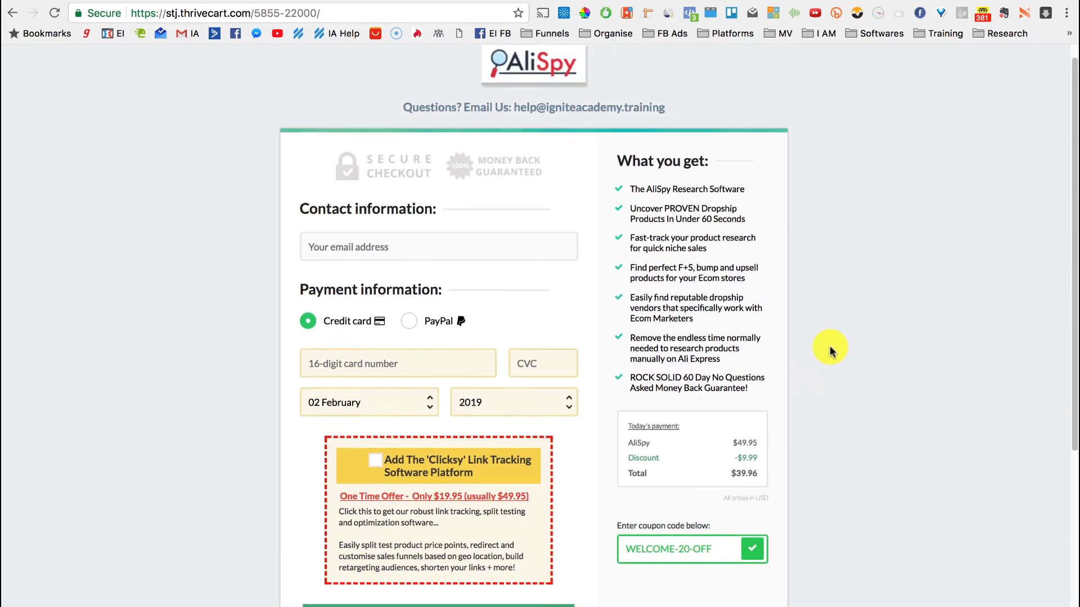
scroll(827, 401, "down", 2)
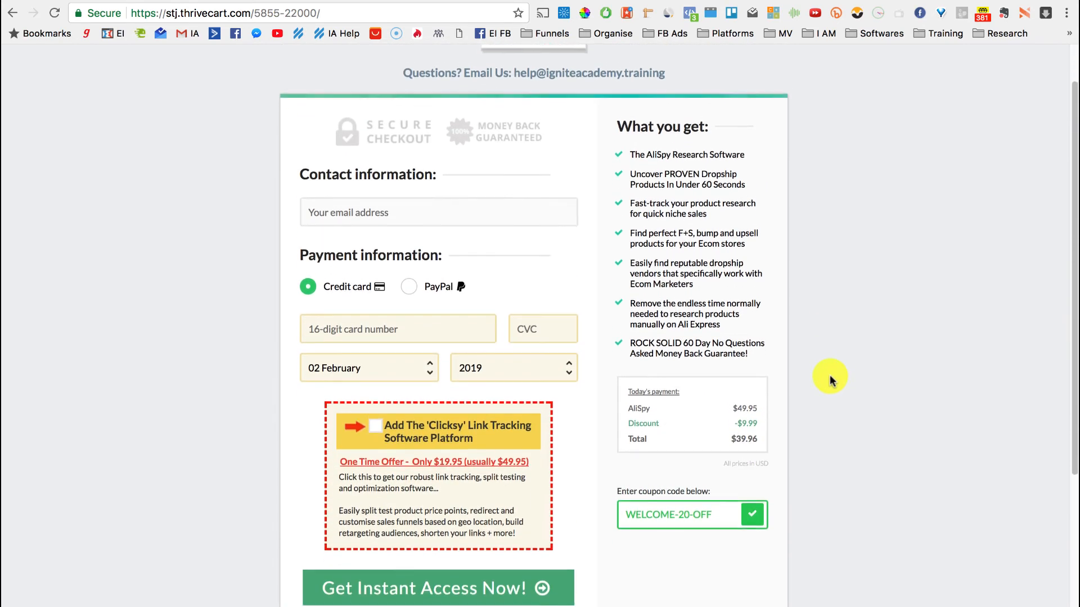
scroll(829, 375, "down", 1)
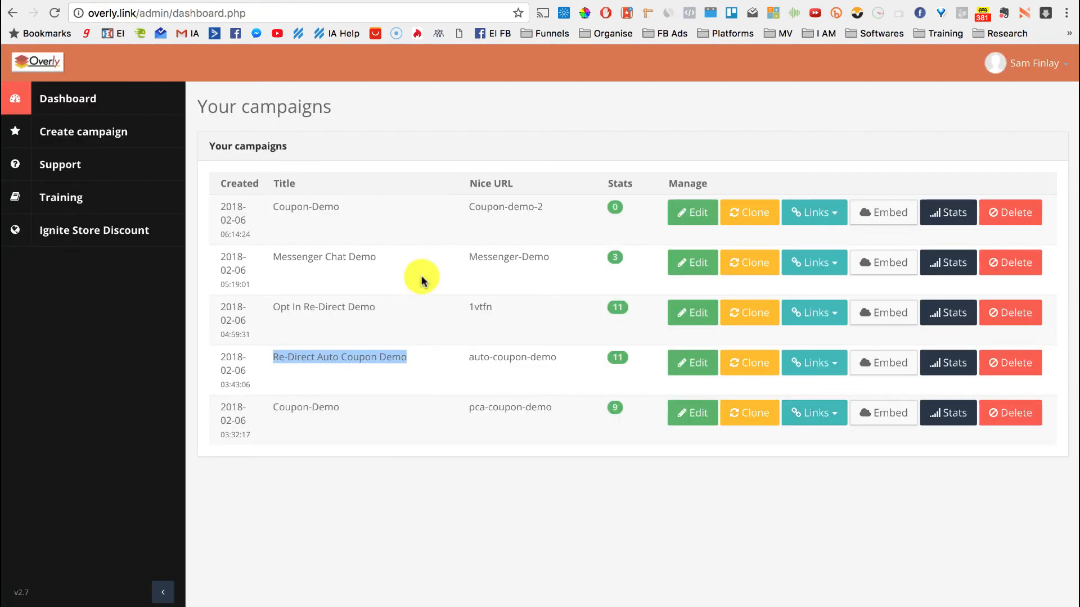
Open the Opt In Re-Direct Demo campaign's live page in a new window
left_click(430, 329)
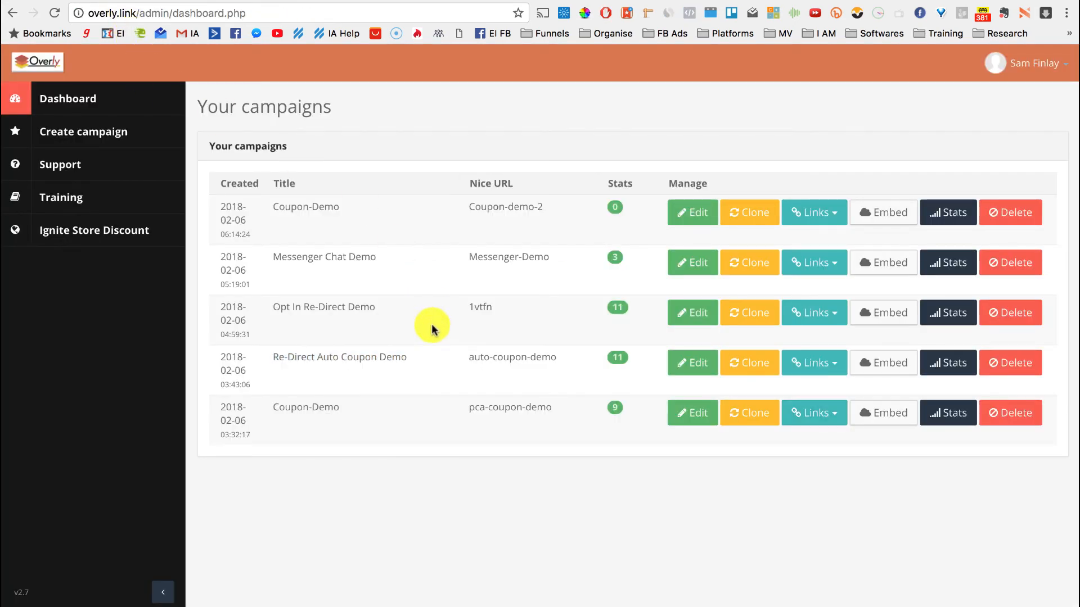
left_click(827, 318)
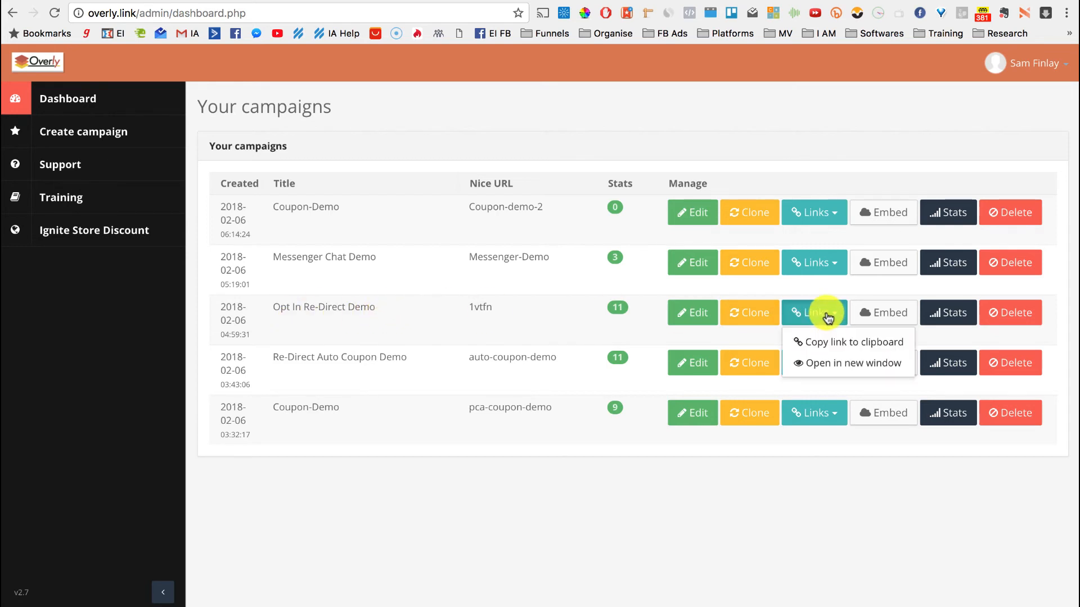
left_click(827, 365)
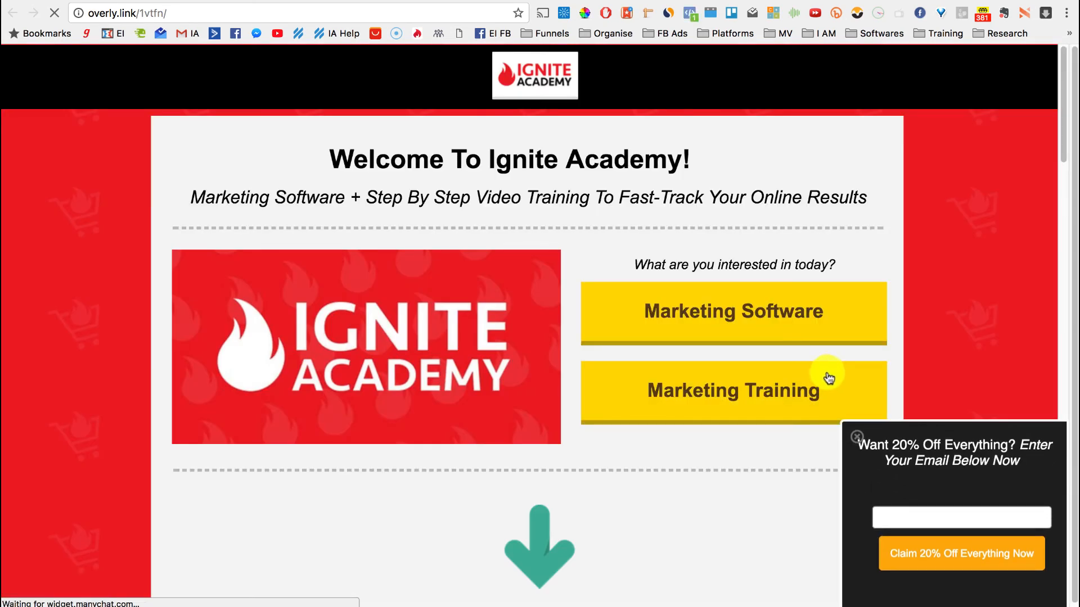
Enter an email address in the popup and claim 20% Off Everything Now
scroll(761, 429, "down", 3)
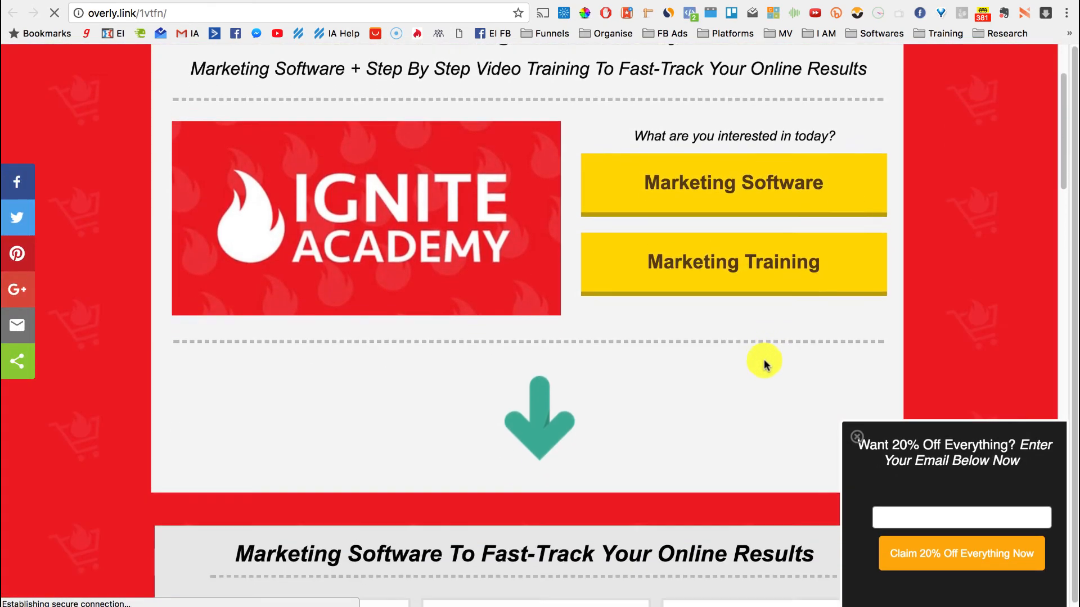
scroll(764, 360, "down", 3)
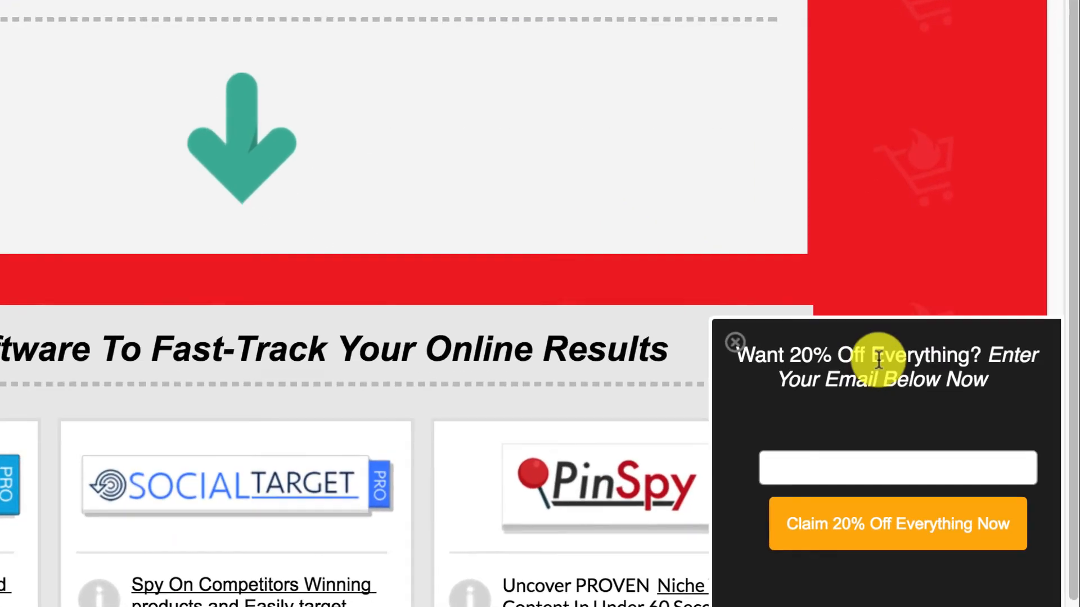
left_click(897, 482)
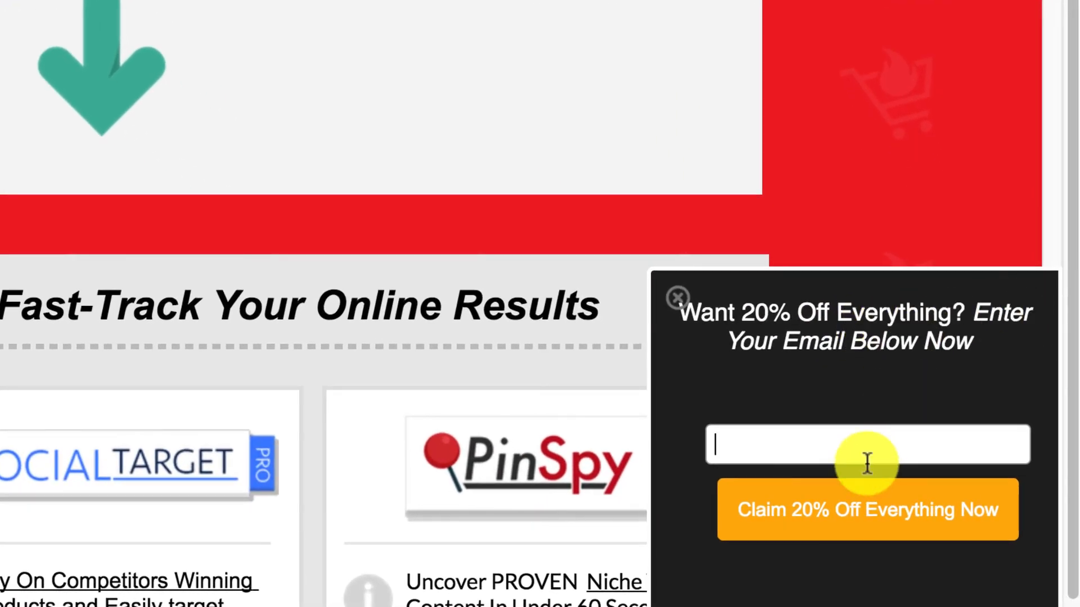
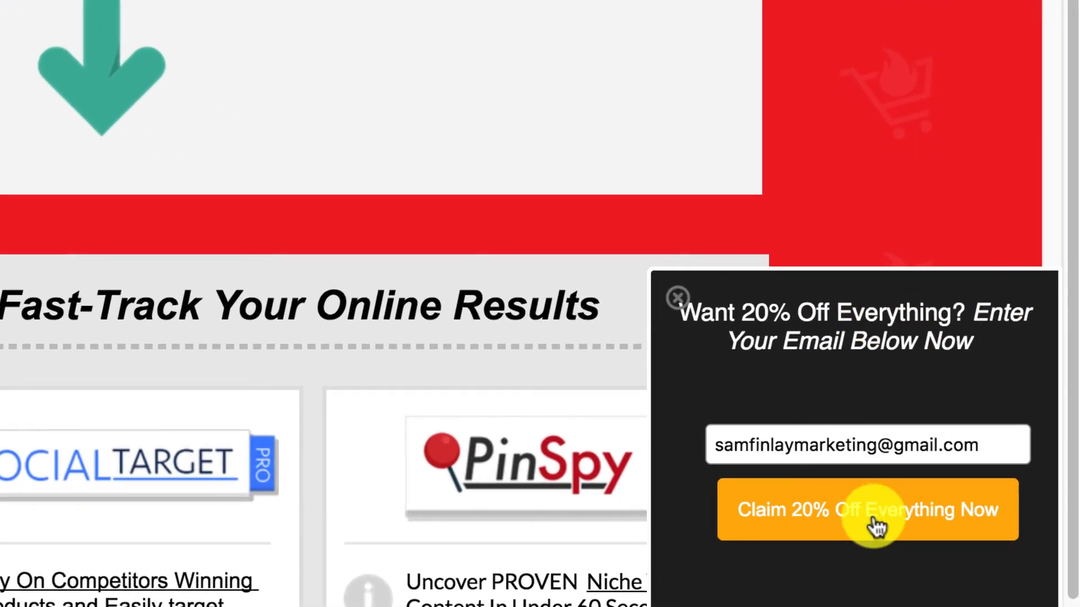
left_click(866, 519)
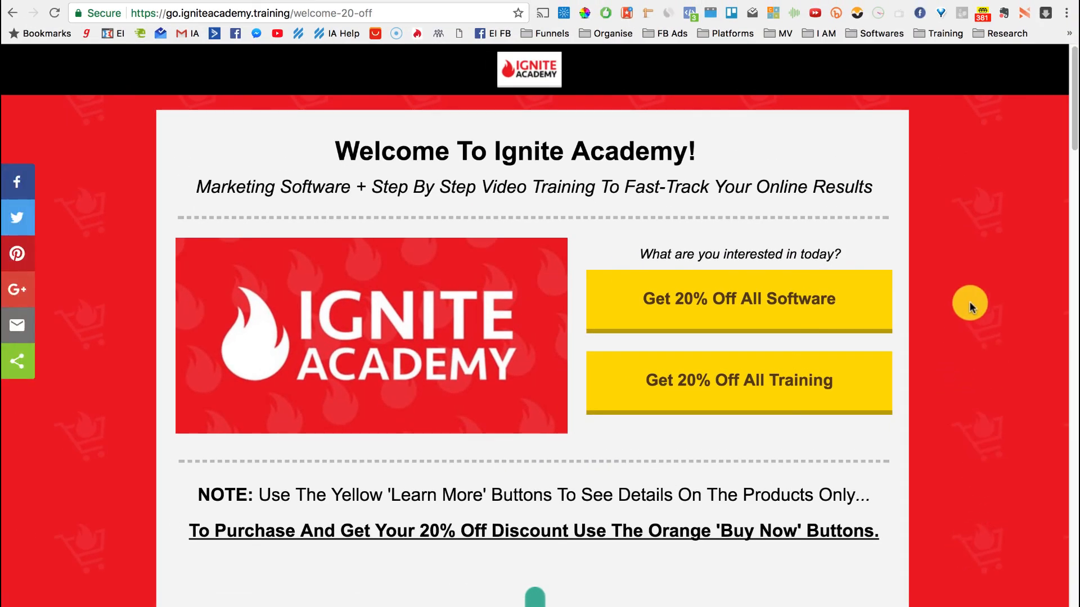
Jump to the discounted software section and highlight Social Target's $49.95 price and 20% discount
scroll(943, 403, "down", 2)
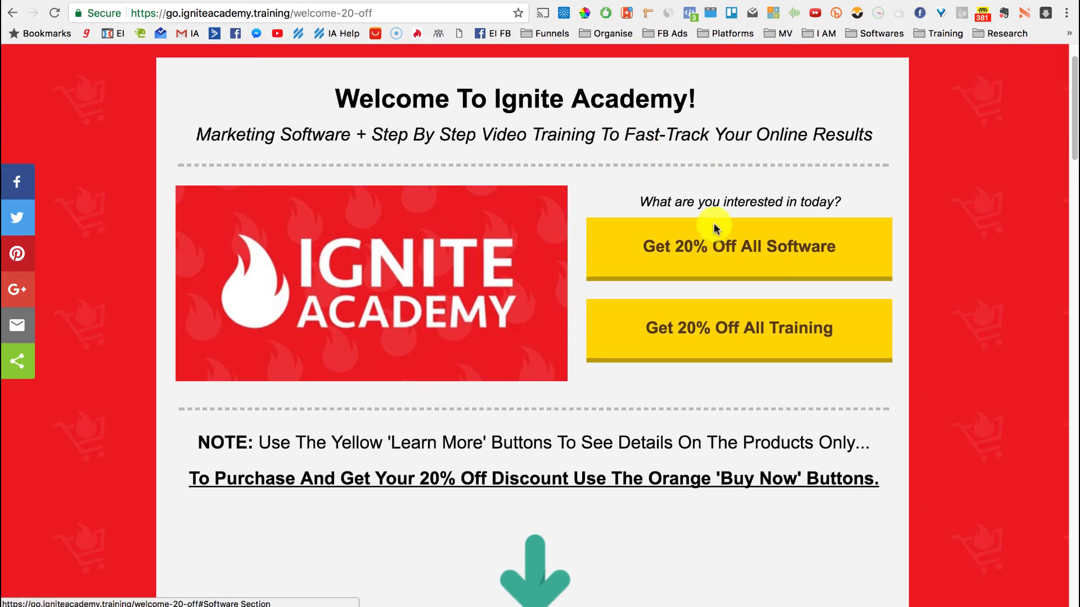
left_click(804, 270)
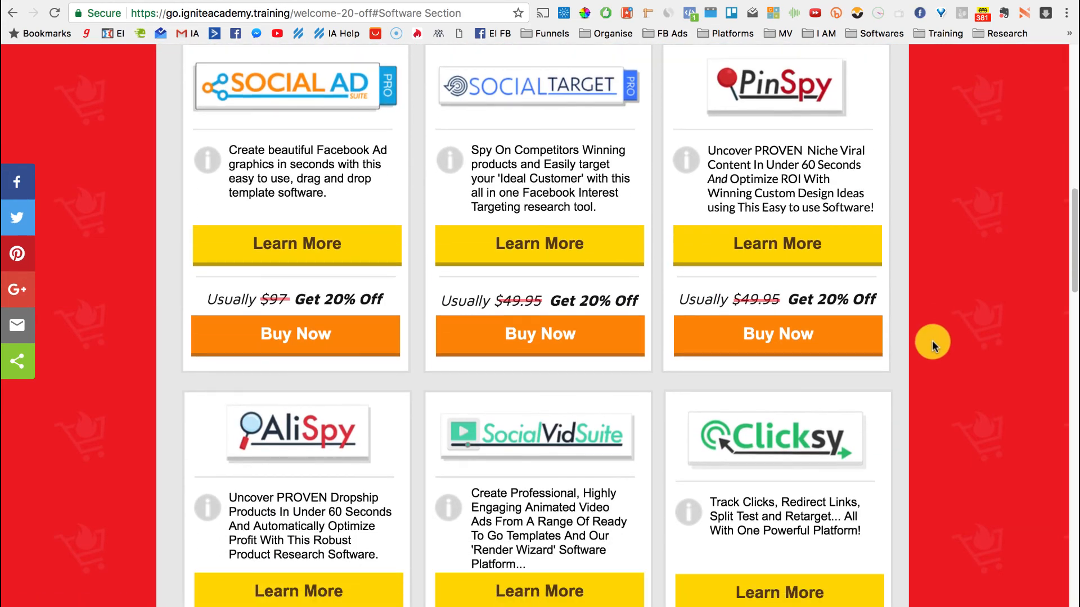
left_click_drag(495, 300, 544, 297)
left_click_drag(614, 298, 569, 299)
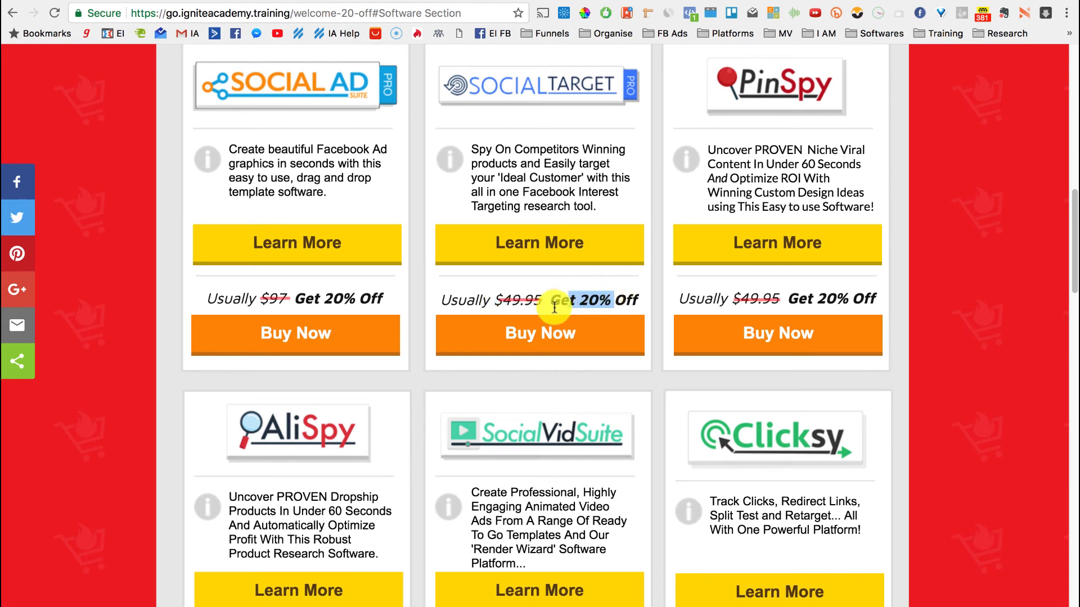
Check the WELCOME-20-OFF coupon on Social Target's checkout, then return to the Overly dashboard
left_click(535, 334)
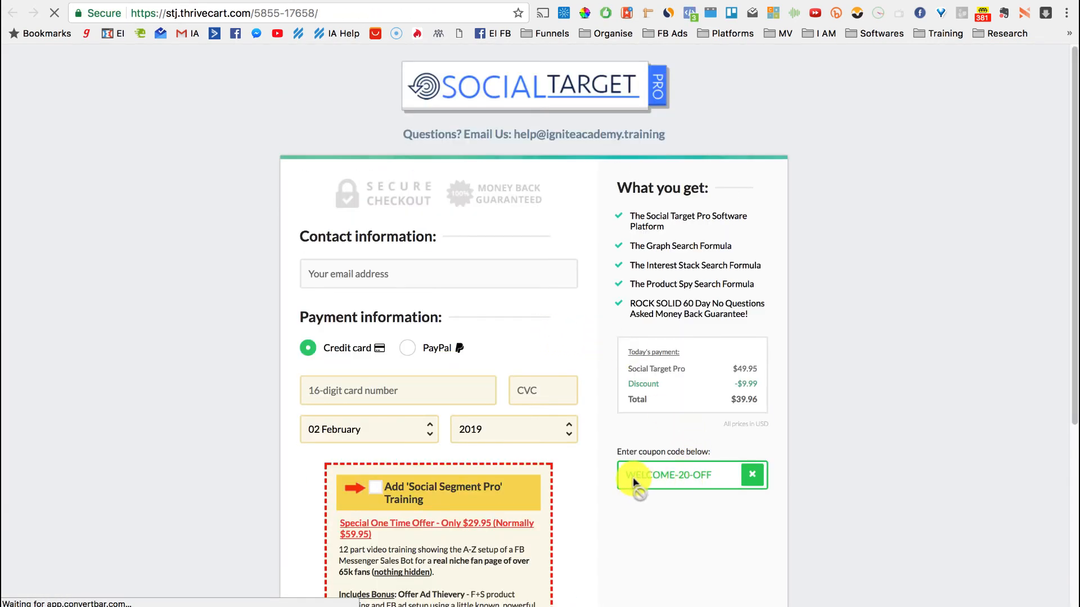
scroll(815, 416, "down", 2)
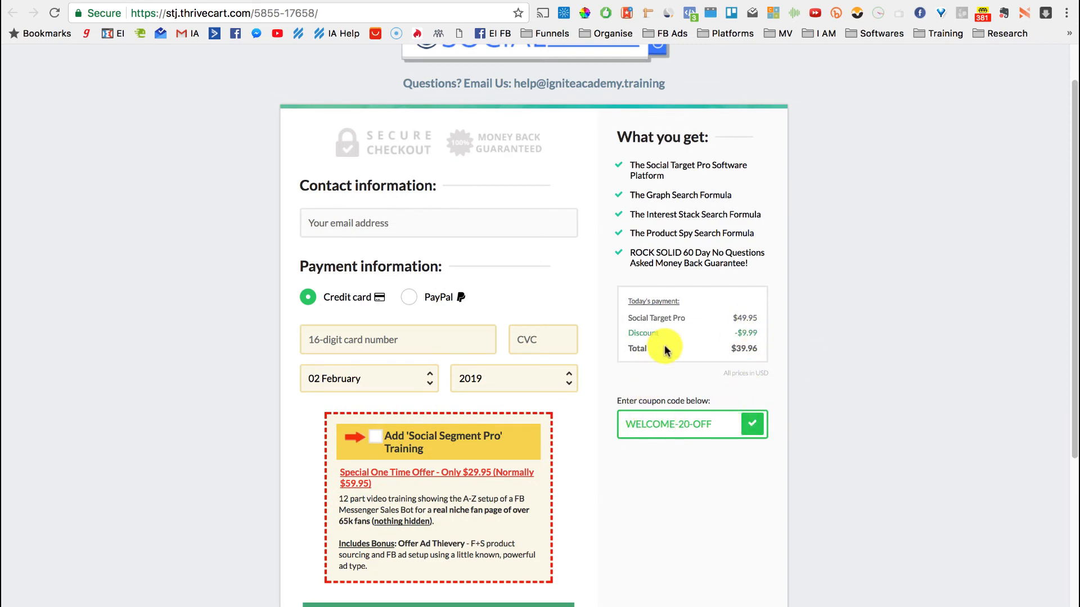
scroll(782, 337, "up", 2)
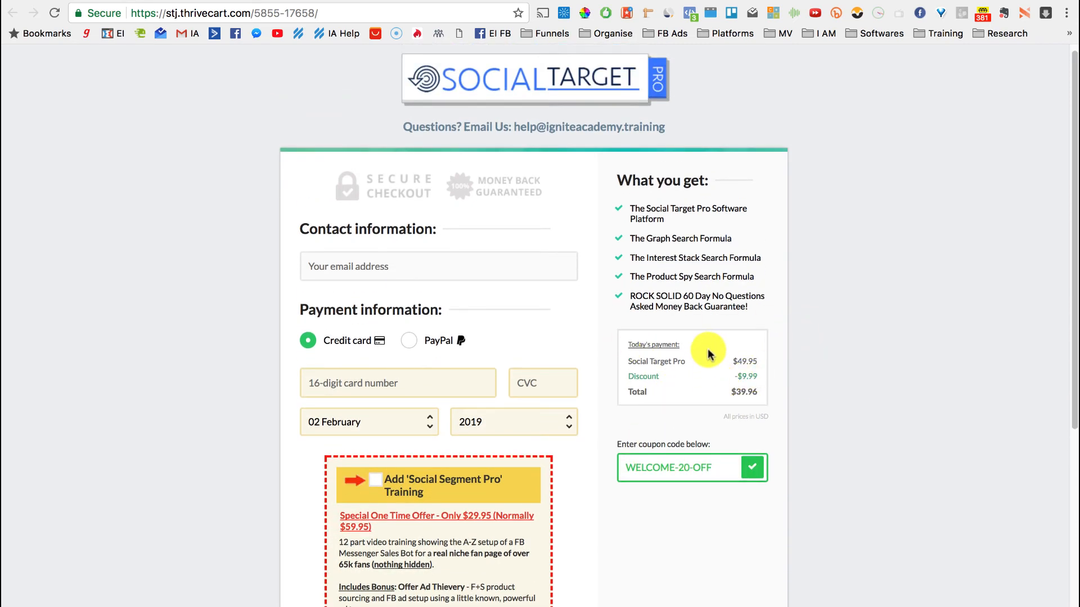
scroll(720, 394, "up", 1)
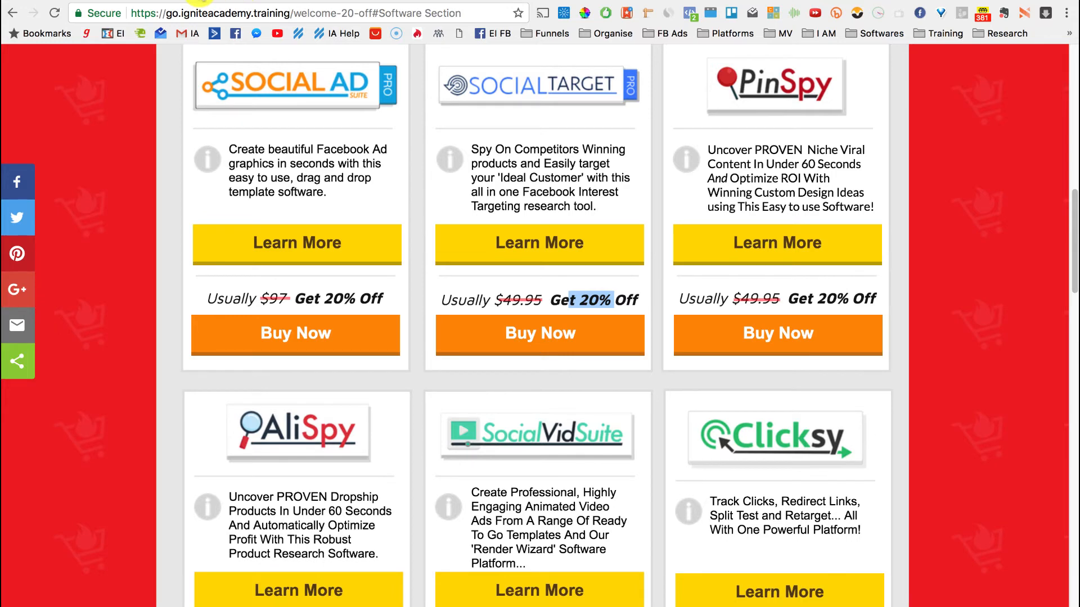
left_click(99, 0)
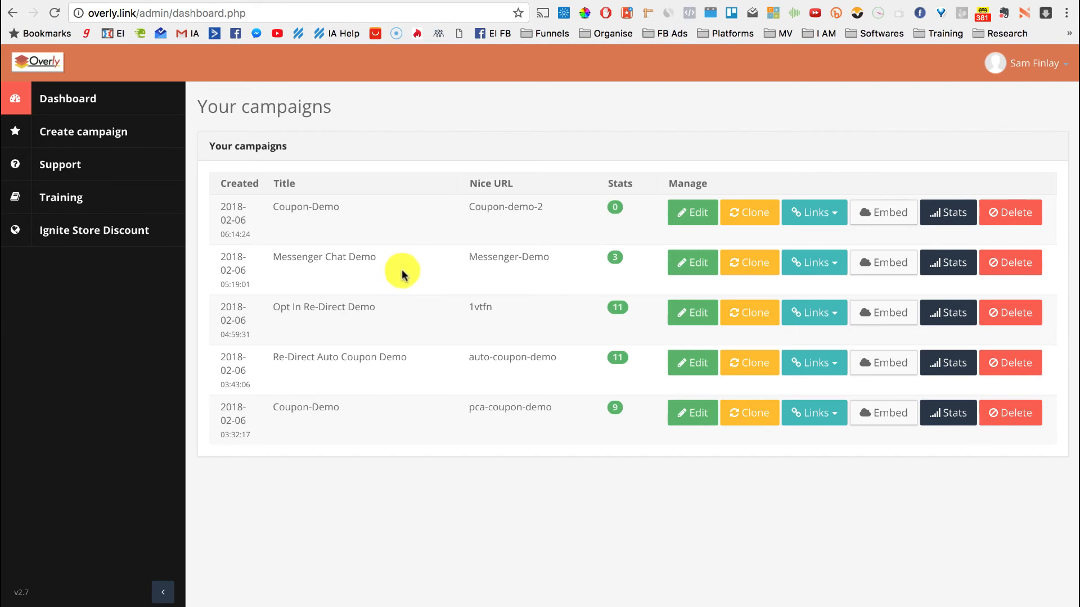
Launch Messenger Chat Demo live and follow its Open In Messenger link to m.me/igniteacademytraining
left_click(815, 264)
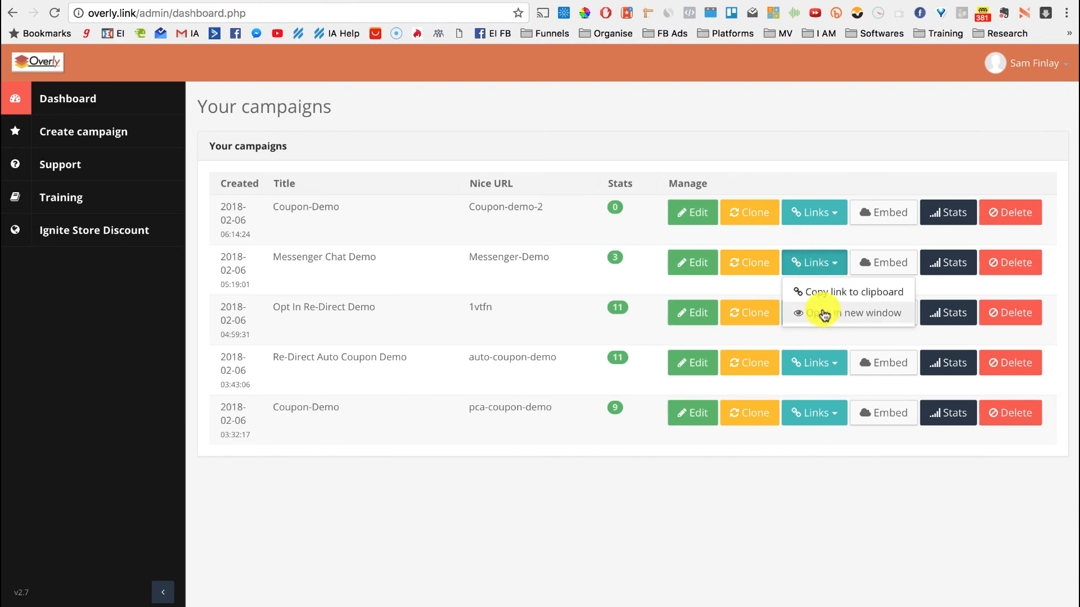
left_click(824, 314)
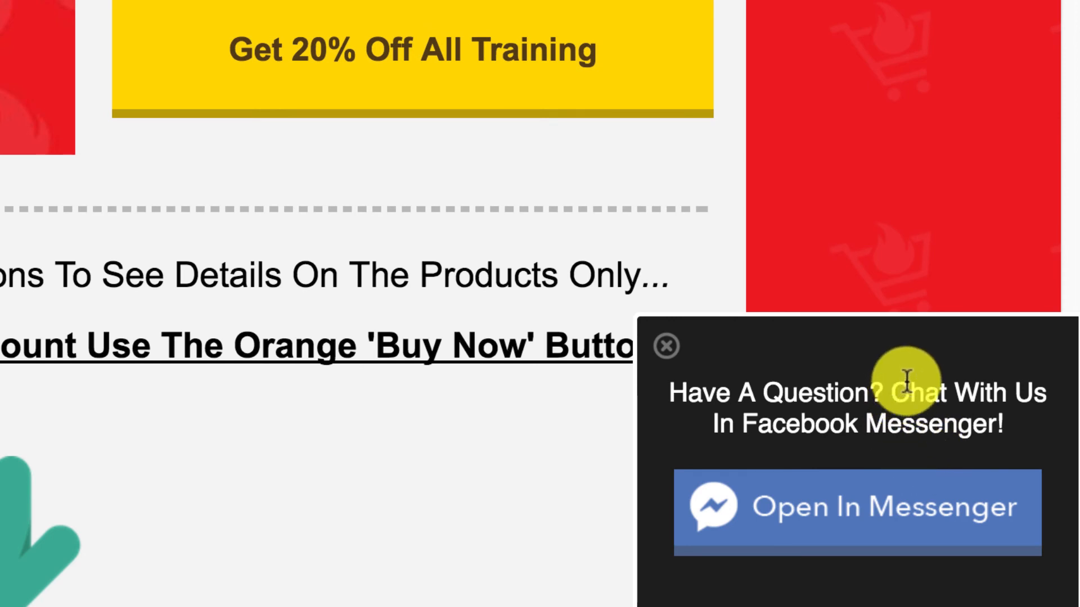
left_click(877, 509)
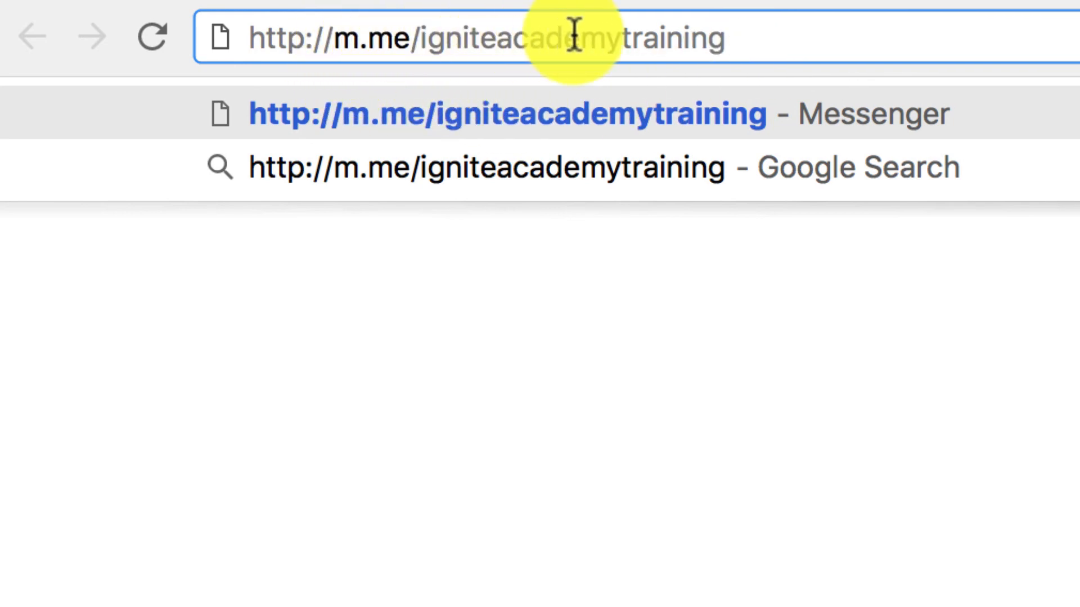
left_click_drag(763, 37, 416, 38)
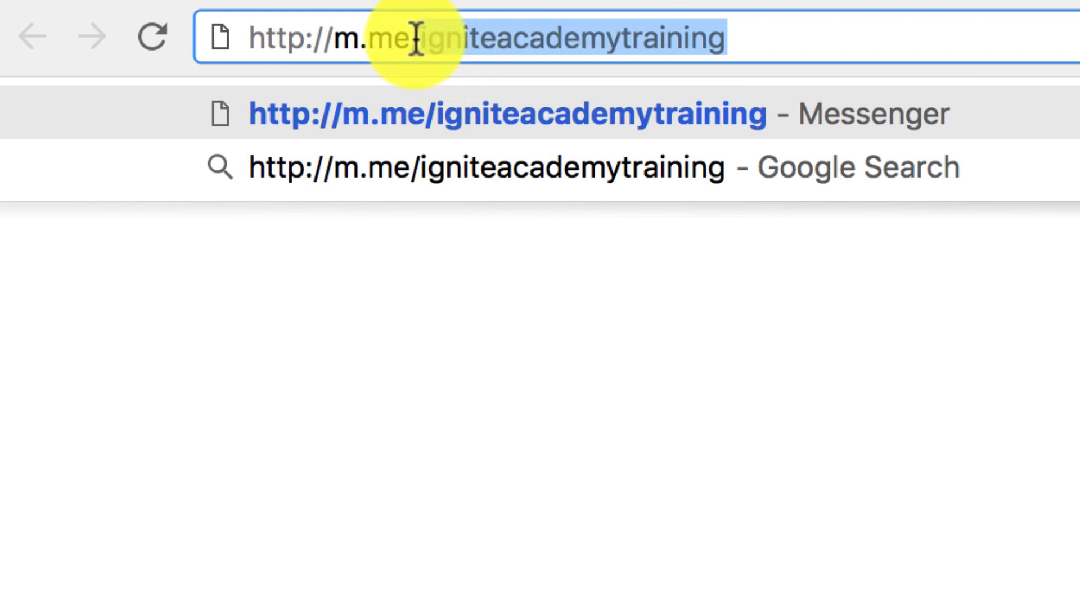